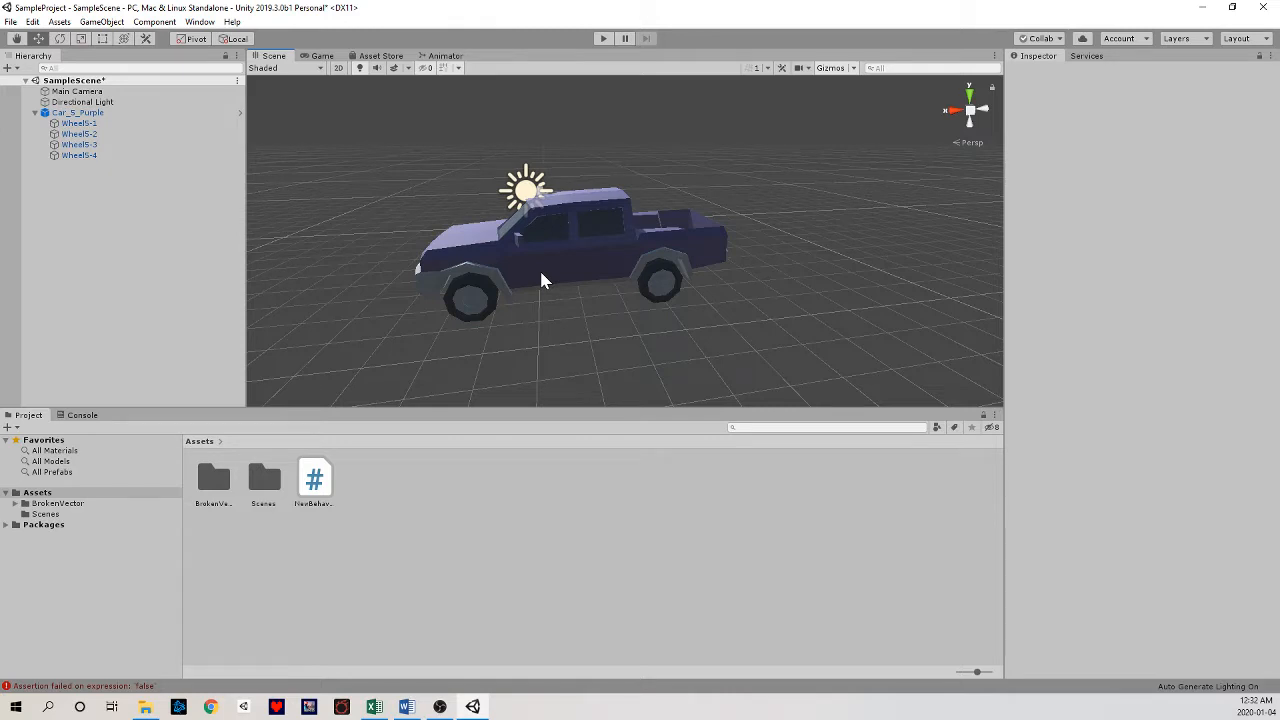
- Create a Plane 3D object in the scene to serve as ground for the truck
click(62, 113)
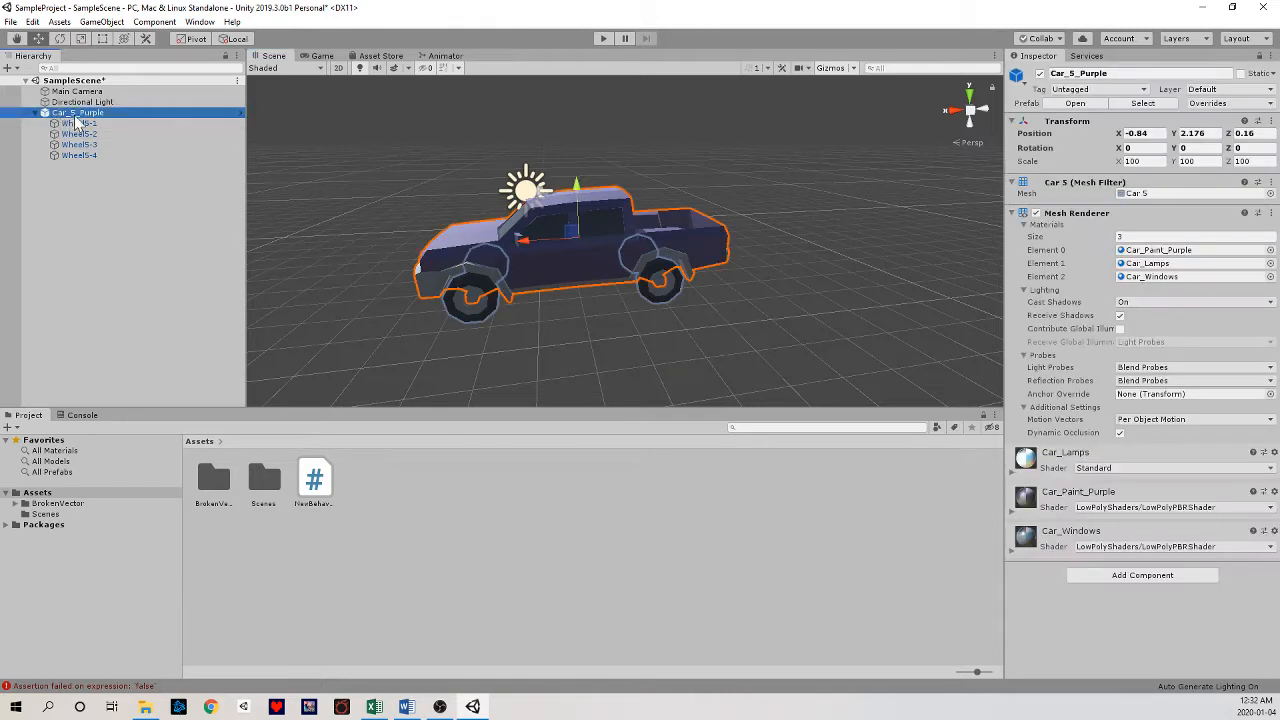
click(500, 369)
right_drag(500, 369, 626, 371)
right_click(177, 252)
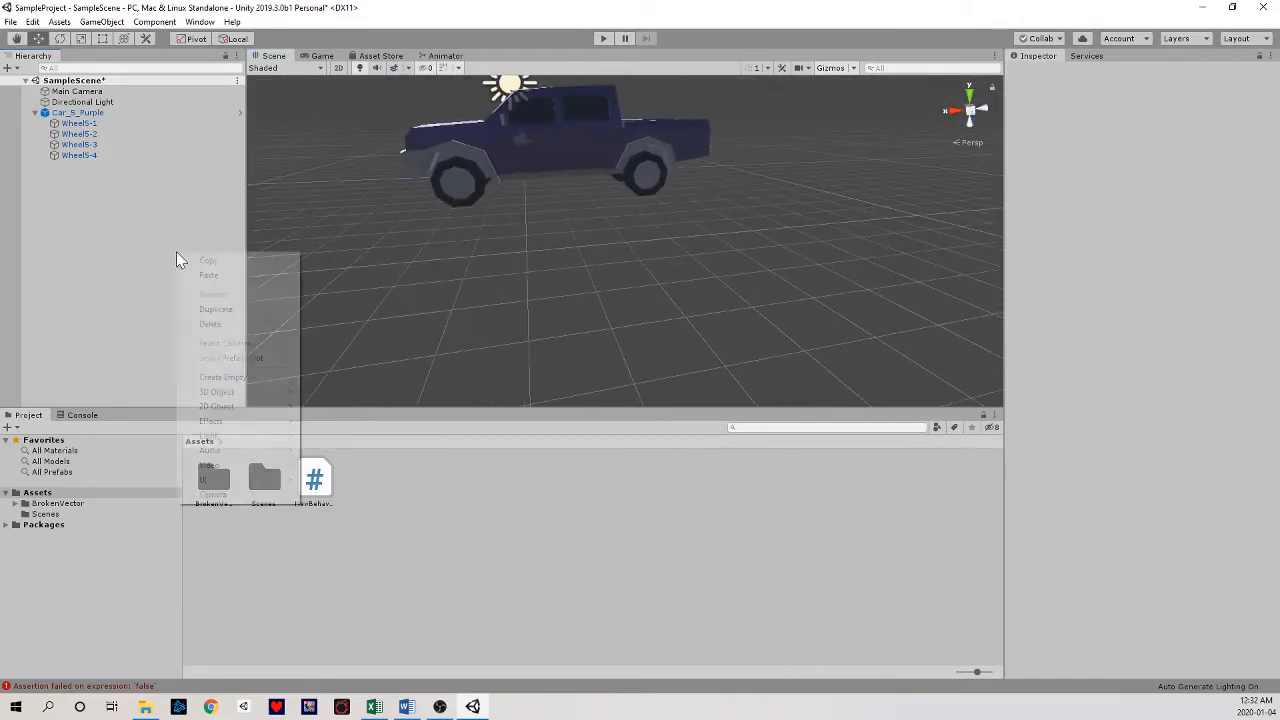
mouse_move(240, 392)
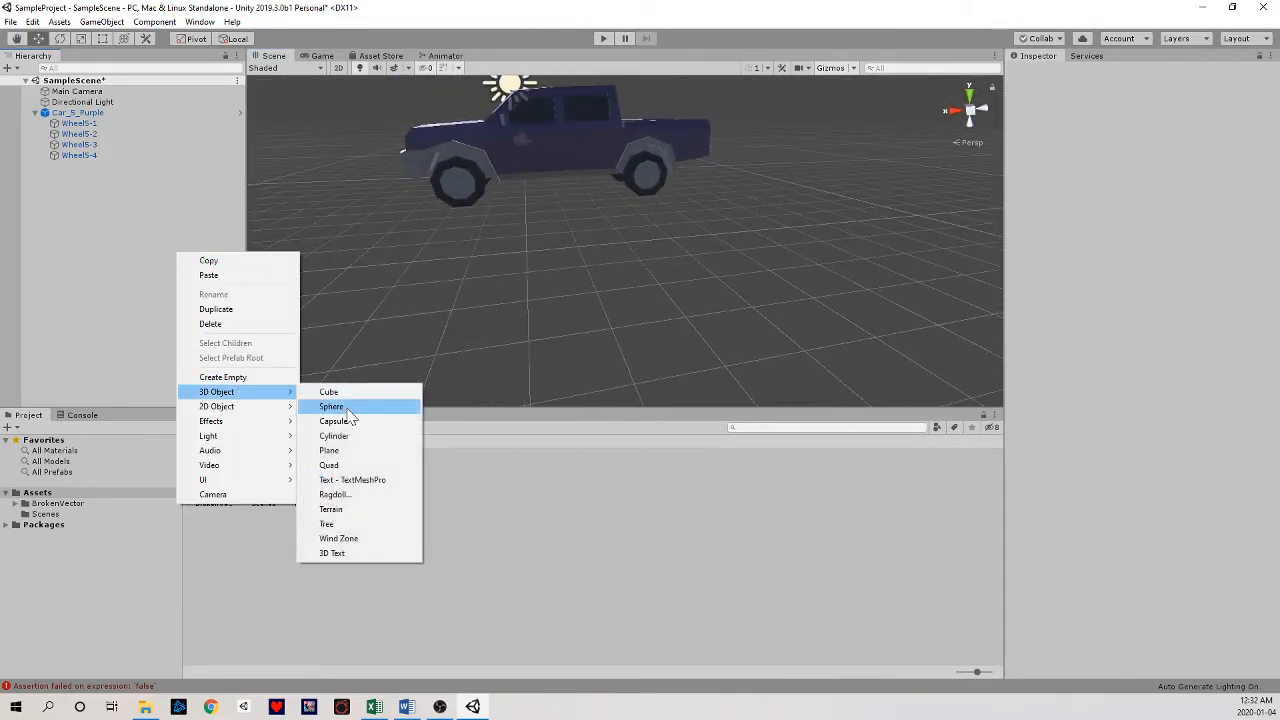
click(350, 452)
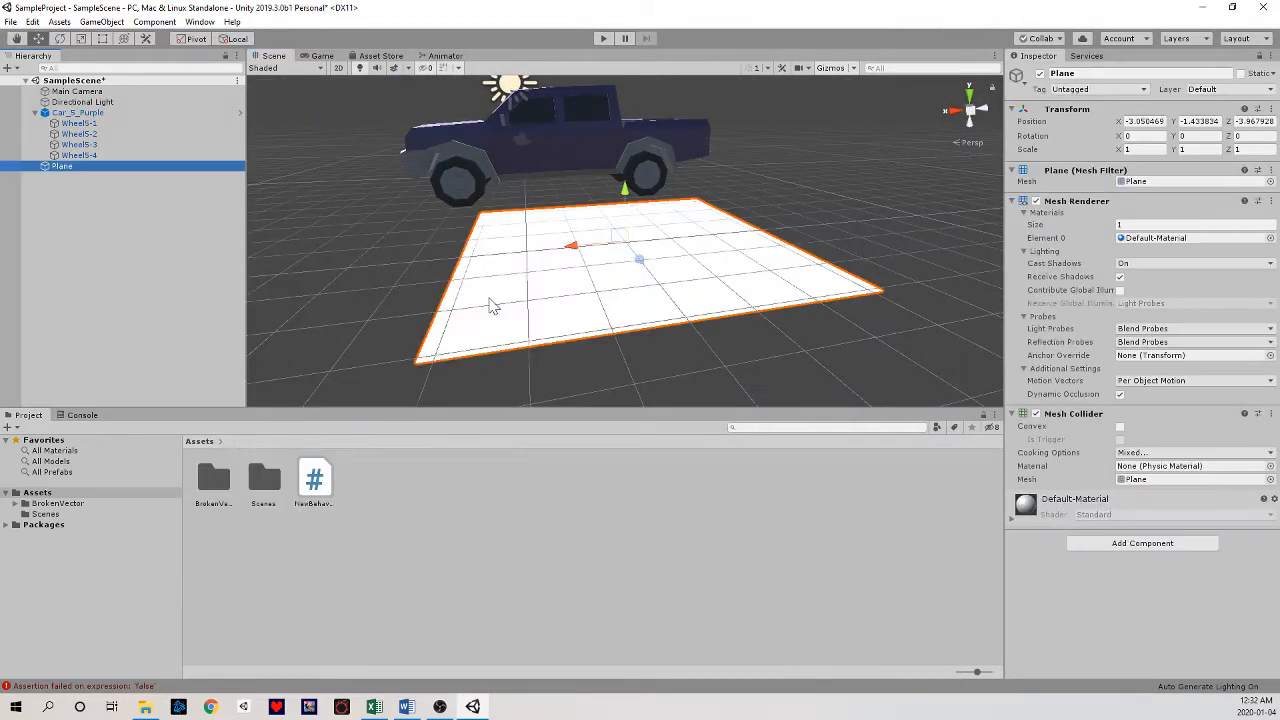
- Place the plane at the world origin by setting its position to X 0, Y 0, Z 0
right_drag(630, 280, 645, 250)
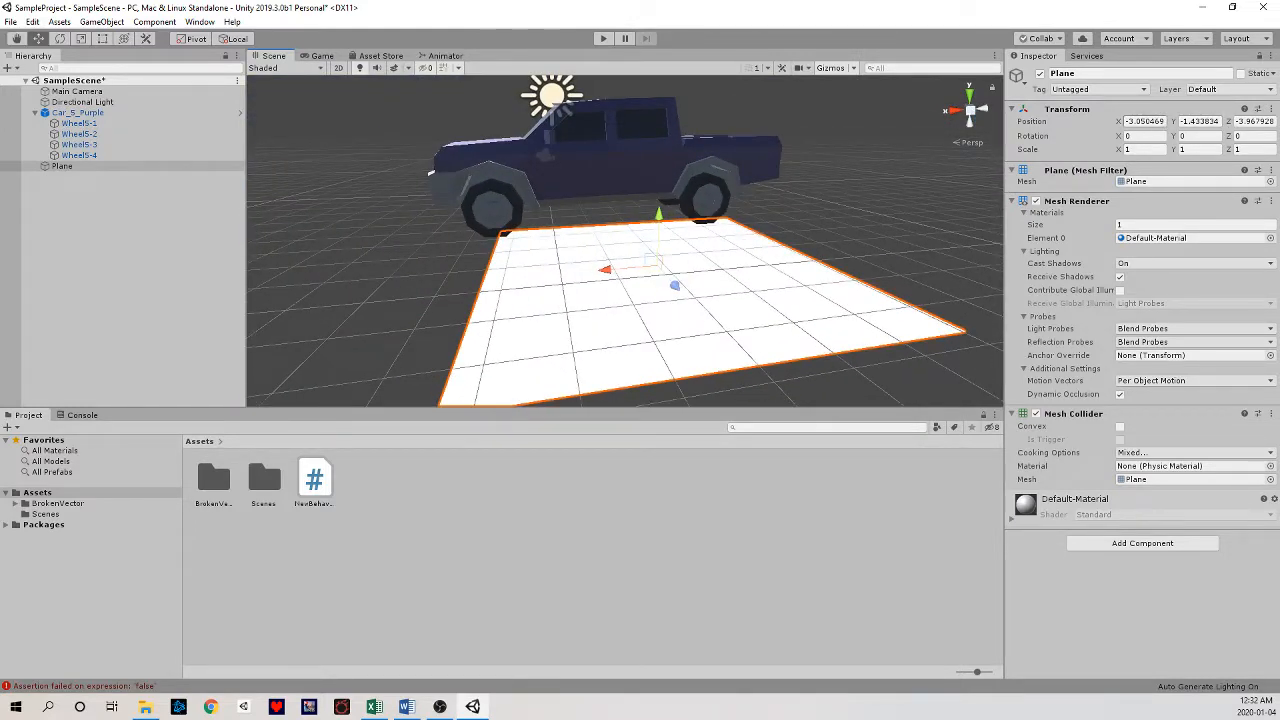
click(1144, 121)
text(0)
key(Tab)
text(0)
key(Tab)
text(0)
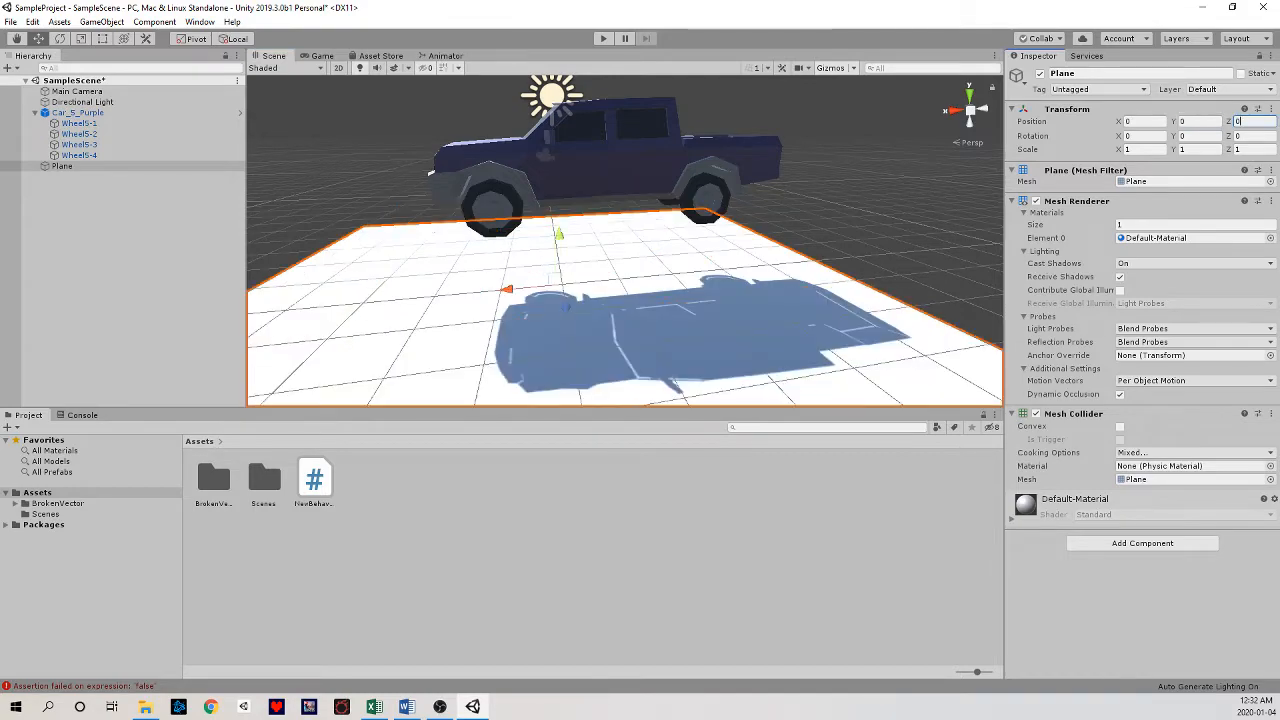
- Set the plane's X scale to 10
click(869, 188)
alt+drag(869, 188, 817, 192)
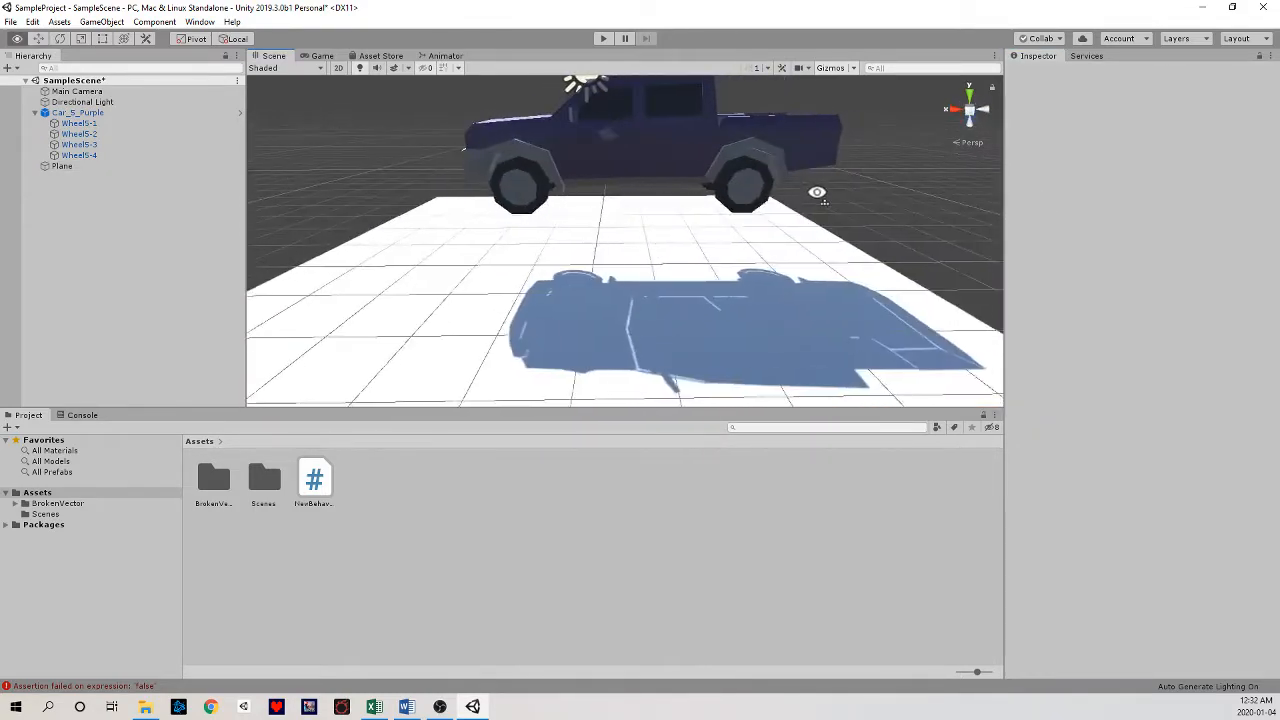
key(s)
right_drag(817, 192, 846, 199)
right_drag(704, 273, 679, 284)
click(679, 284)
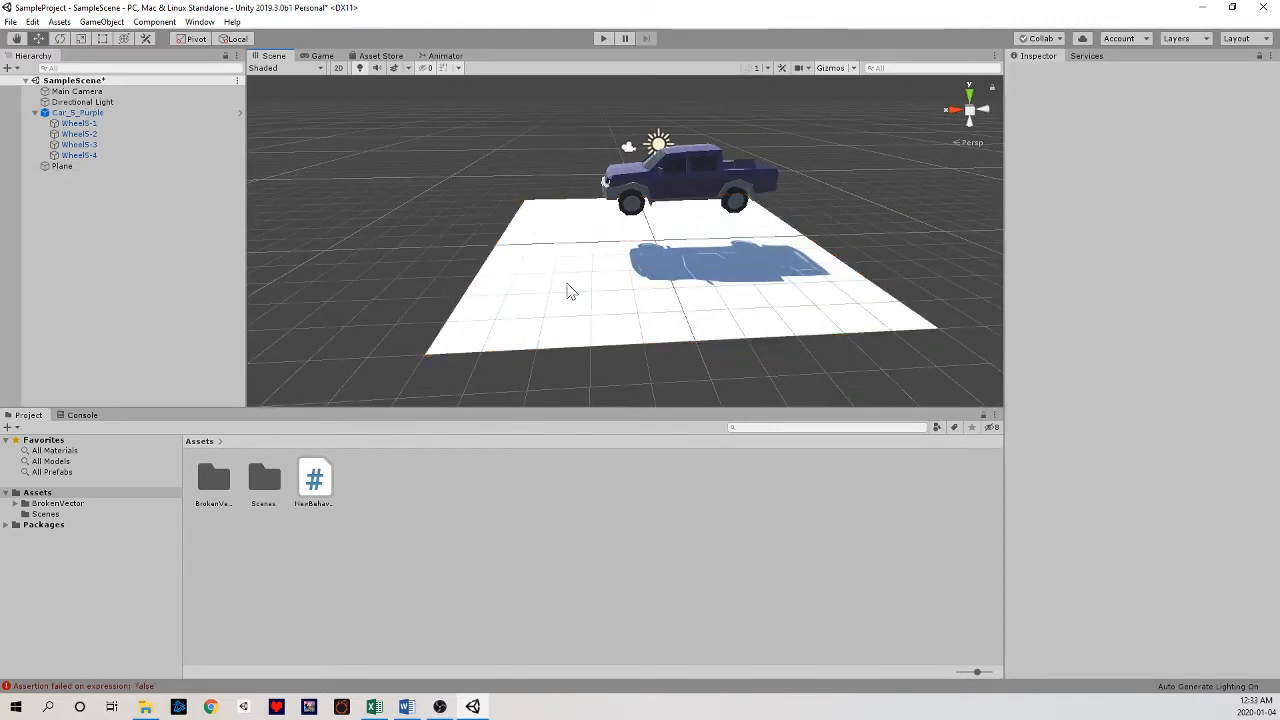
click(1138, 149)
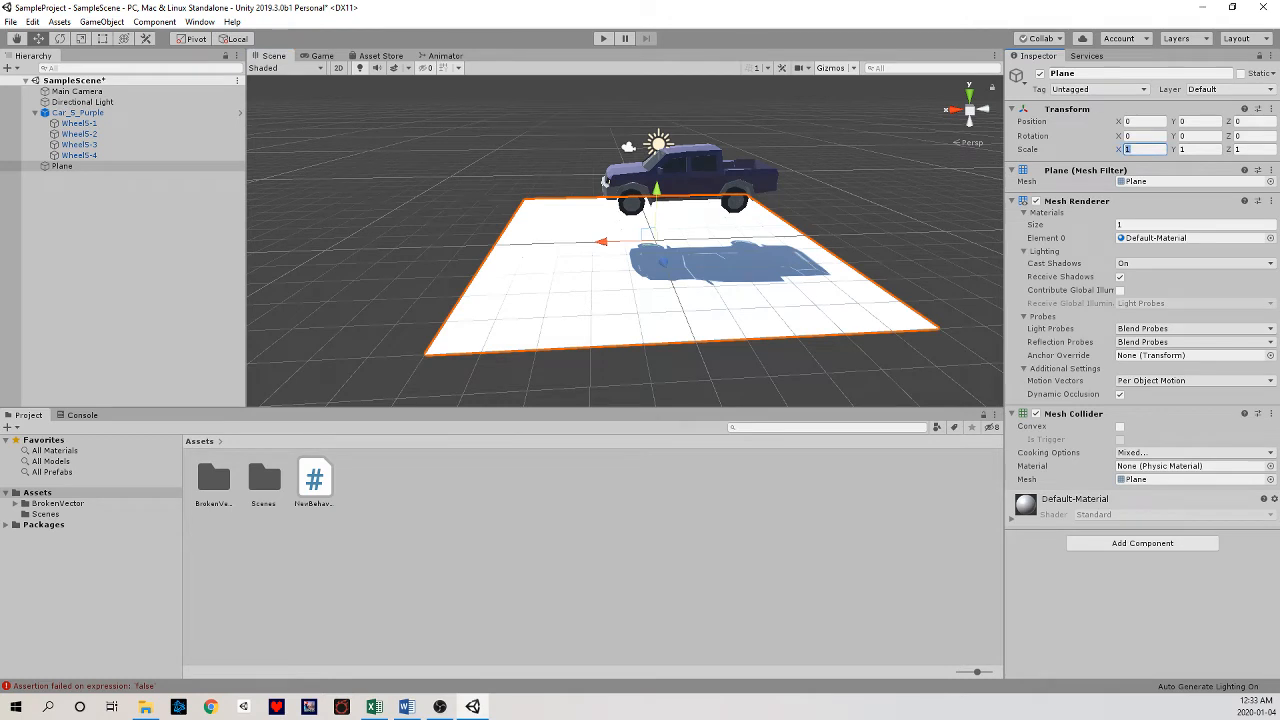
text(10)
- Set the plane's Y scale to 10
click(1200, 150)
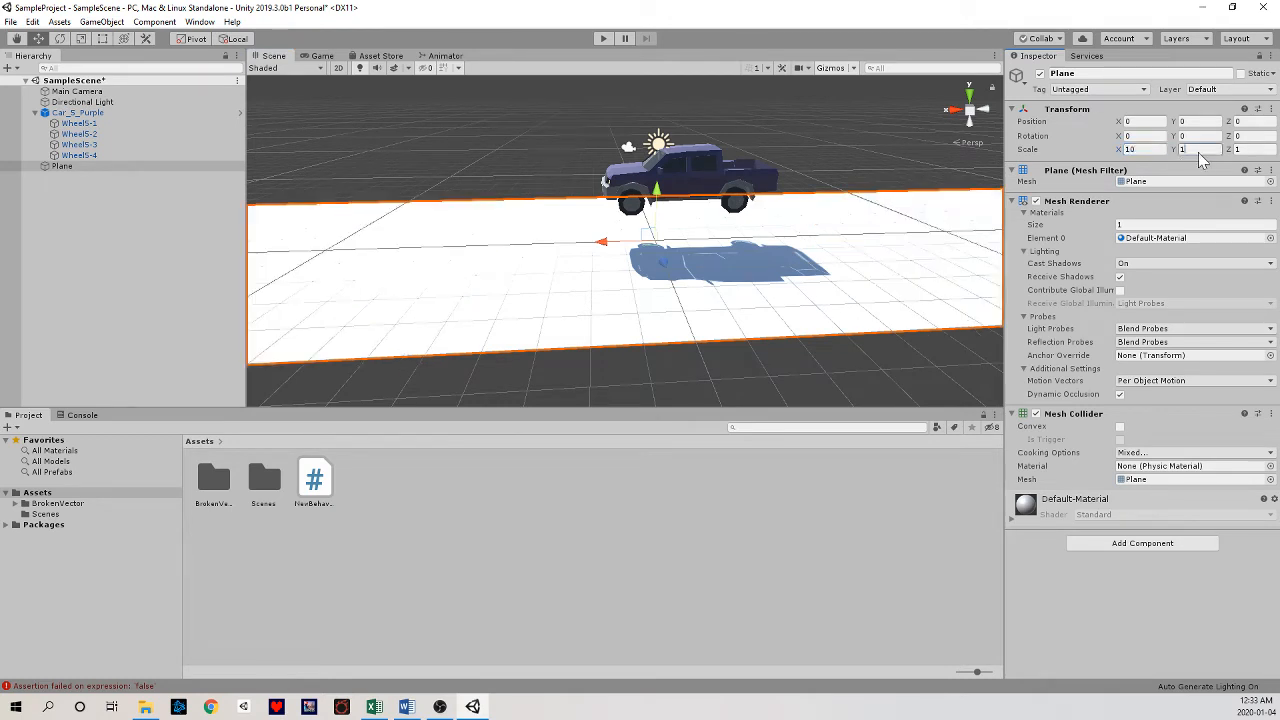
click(1196, 168)
click(1200, 153)
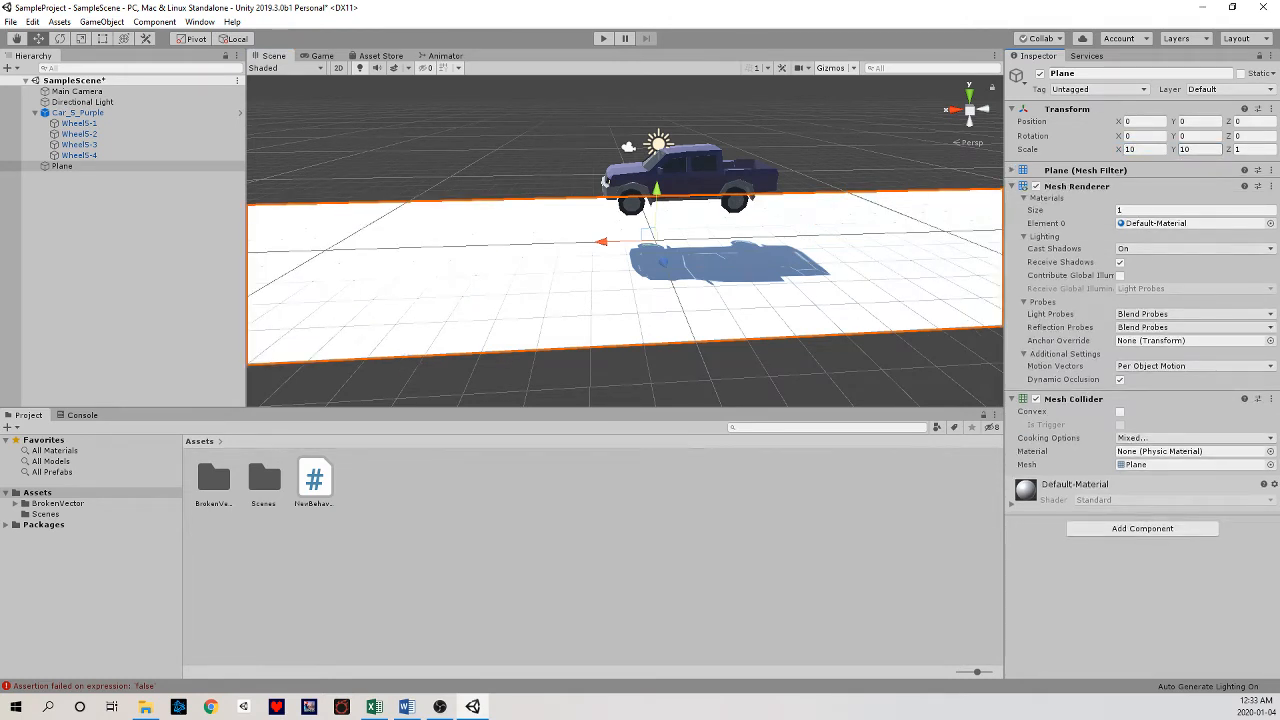
text(1)
click(1187, 164)
click(1195, 149)
text(10)
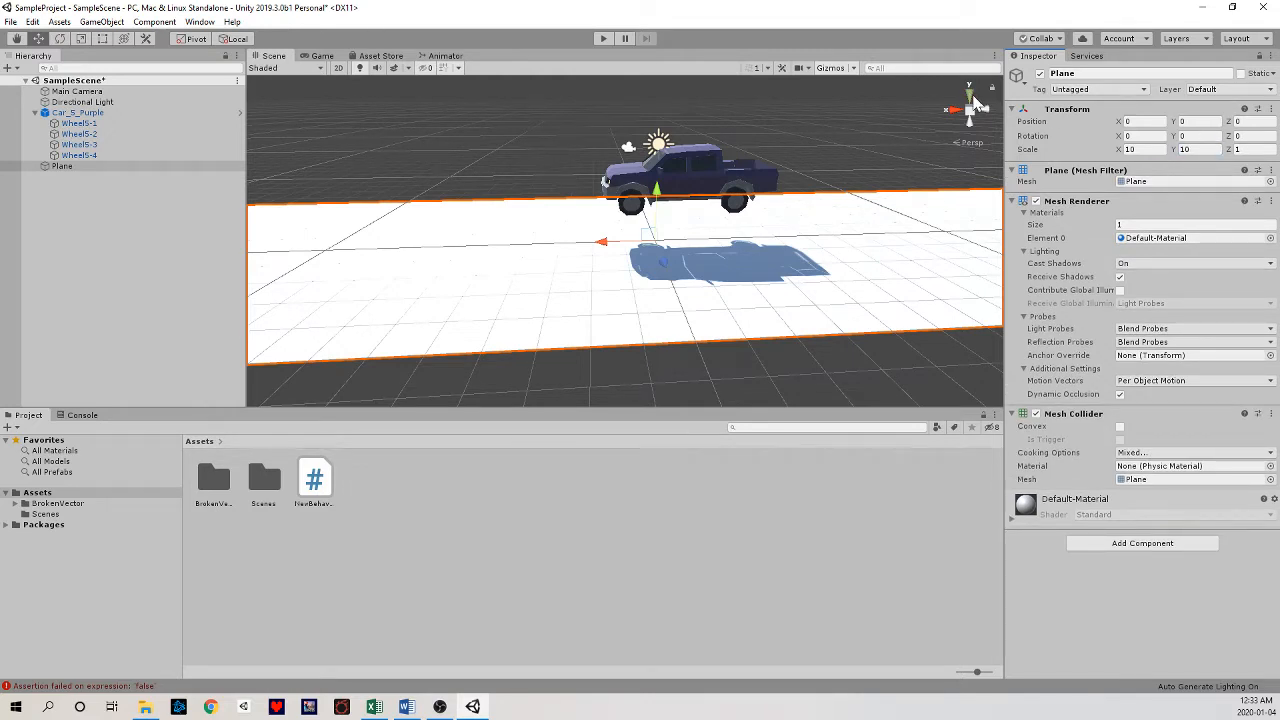
- Set the plane's Y scale to 1 and its Z scale to 10
mouse_move(815, 250)
alt+mouse_down()
mouse_move(837, 254)
mouse_move(829, 277)
mouse_move(828, 264)
alt+mouse_up()
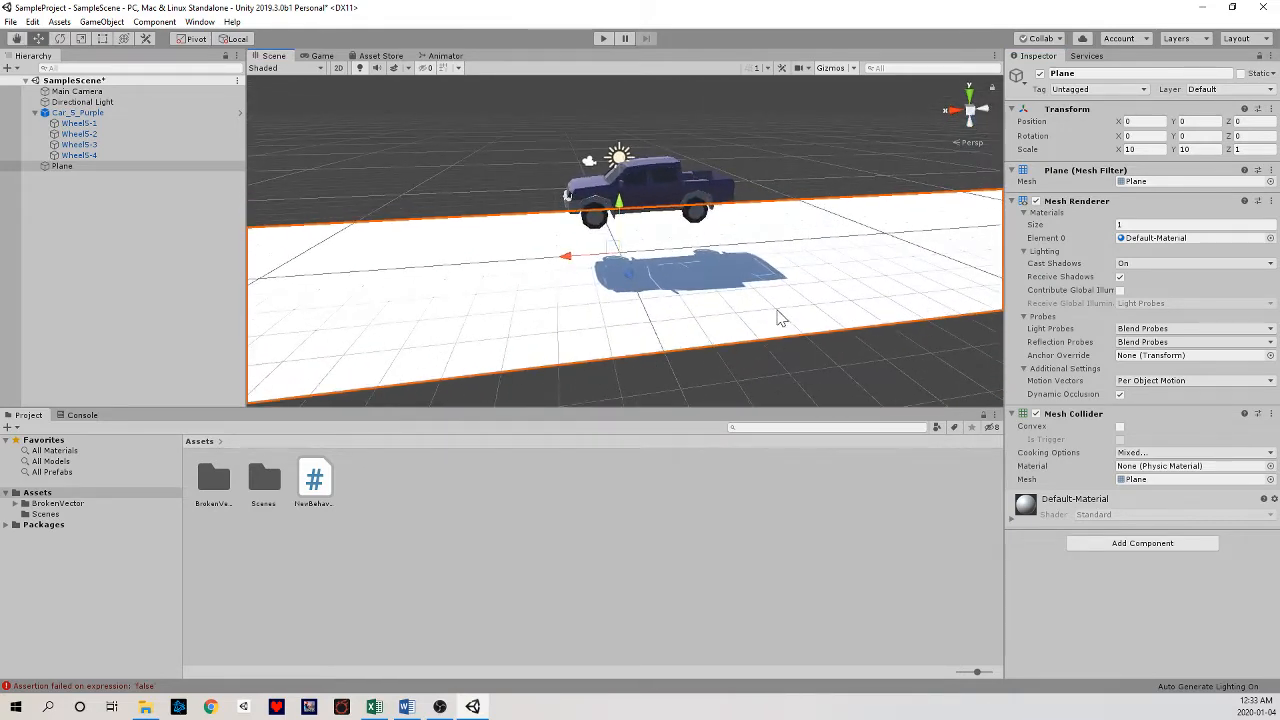
click(1192, 150)
text(1)
key(Tab)
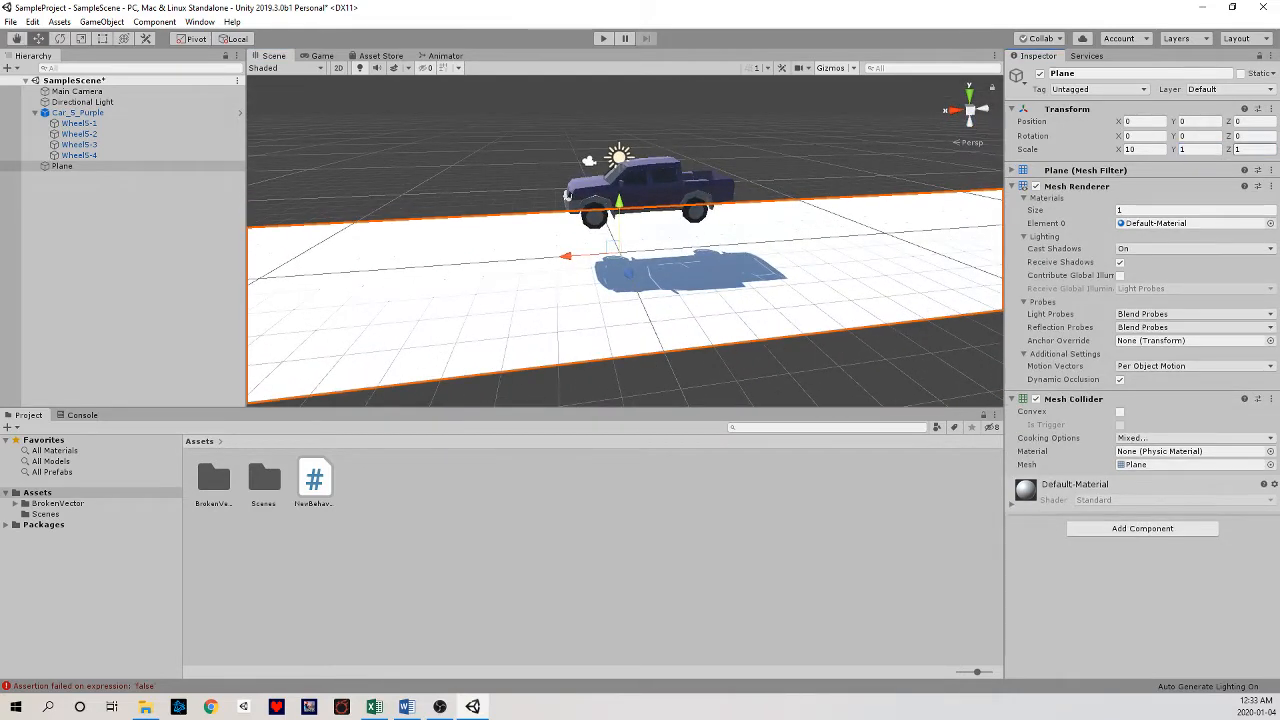
text(10)
- Lower the Car_5_Purple truck toward the plane, to a Y position of about 1.19
click(773, 110)
alt+drag(773, 112, 638, 130)
click(648, 135)
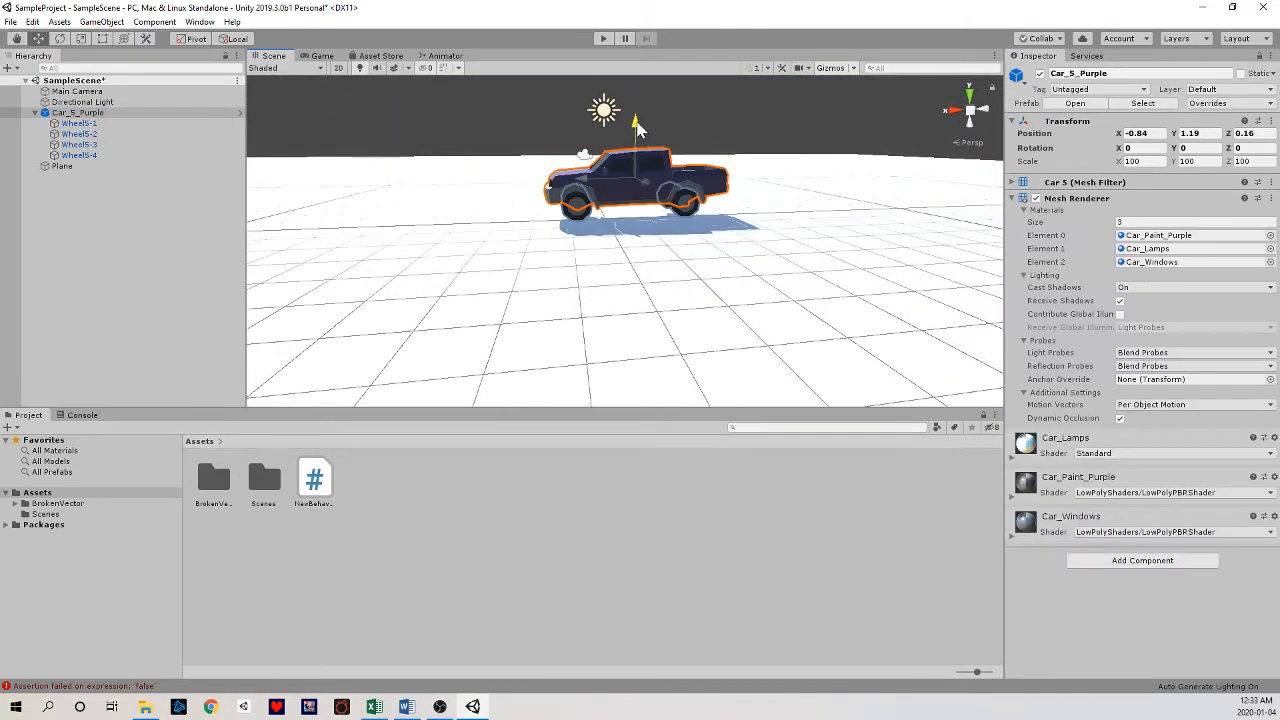
- Examine the truck above the ground, and check the plane's components, including its Mesh Collider
right_drag(655, 225, 705, 220)
key(w)
key(s)
key(w)
key(s)
click(714, 312)
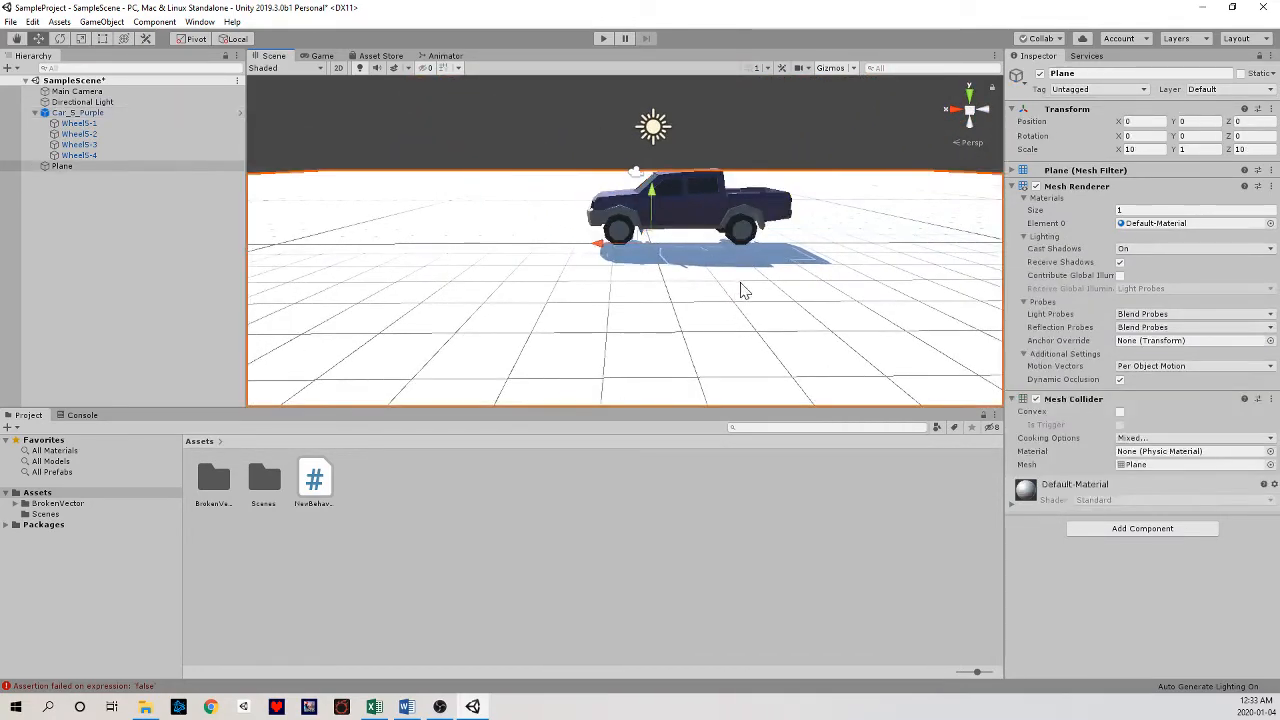
click(63, 168)
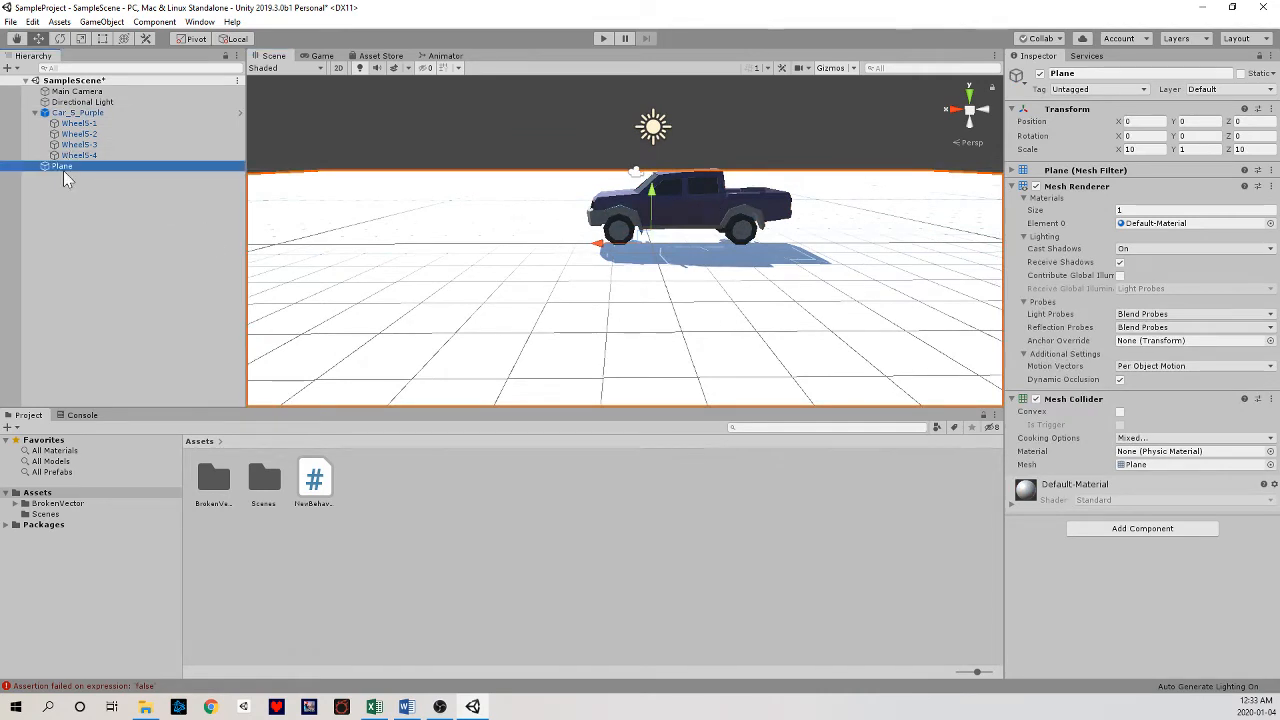
click(380, 148)
click(128, 166)
click(423, 166)
click(449, 240)
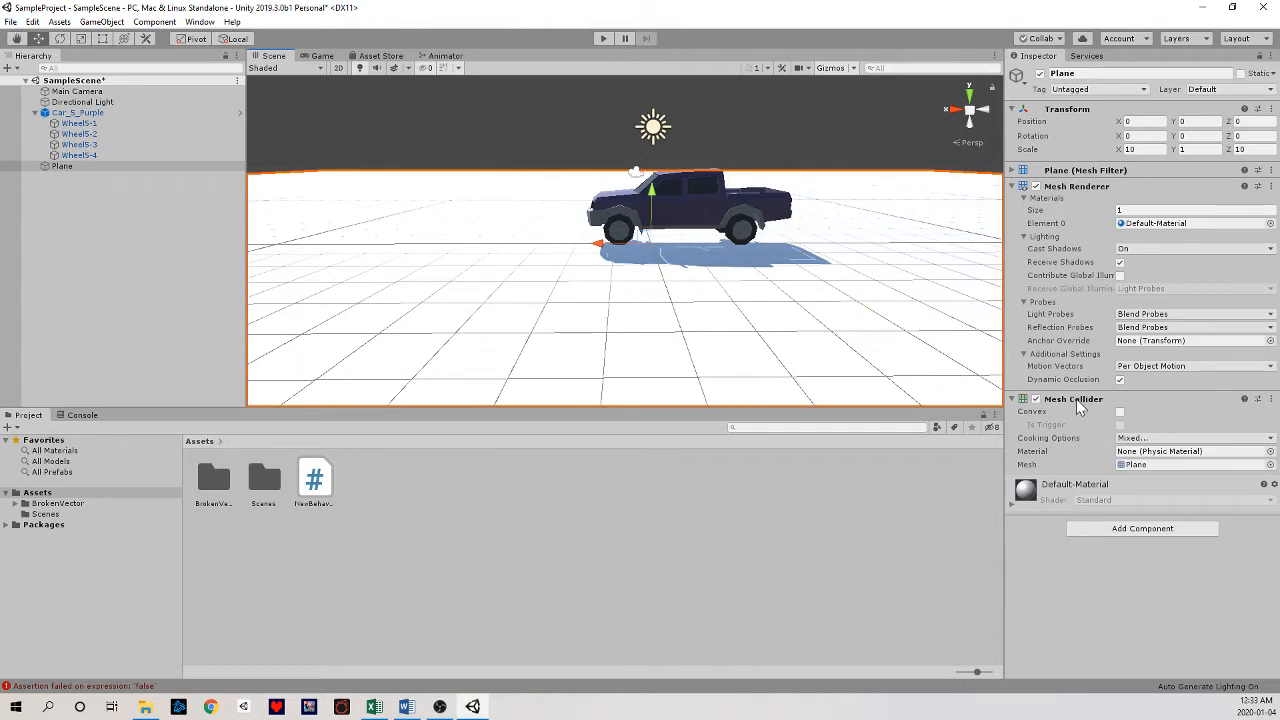
- Add a Box Collider component to the Car_5_Purple truck, with its Mesh Renderer settings collapsed
click(713, 207)
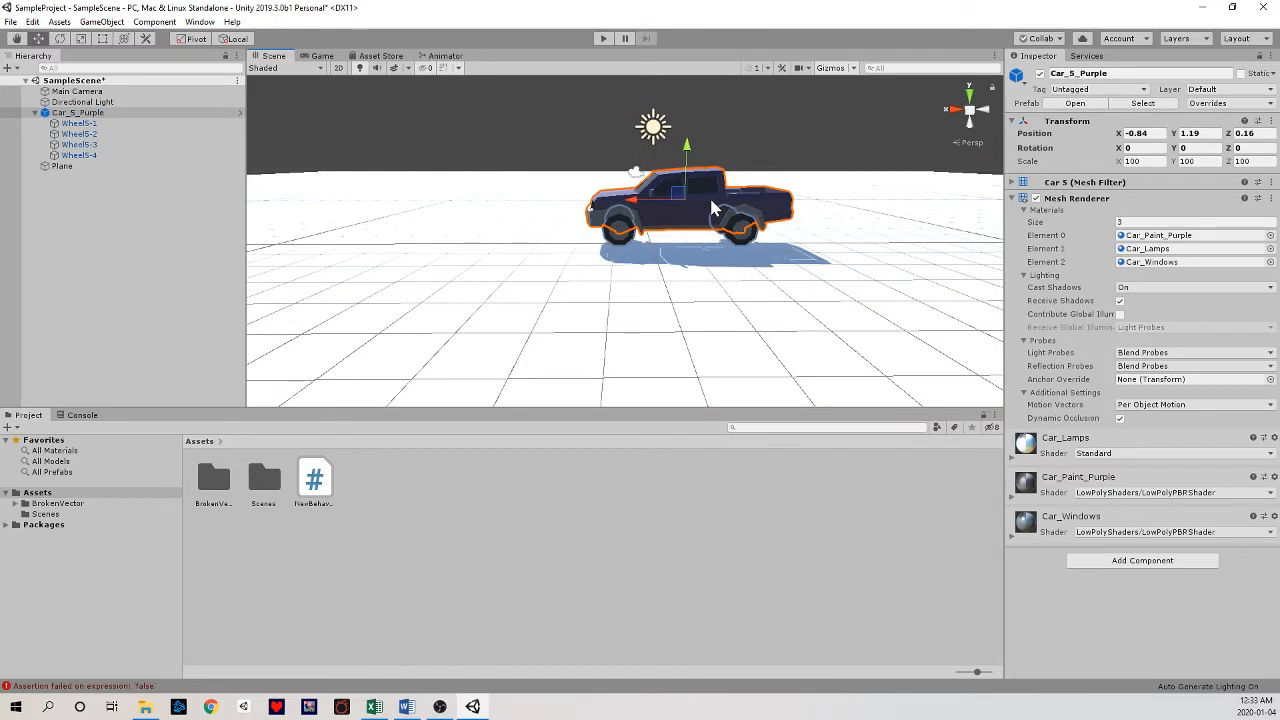
click(716, 134)
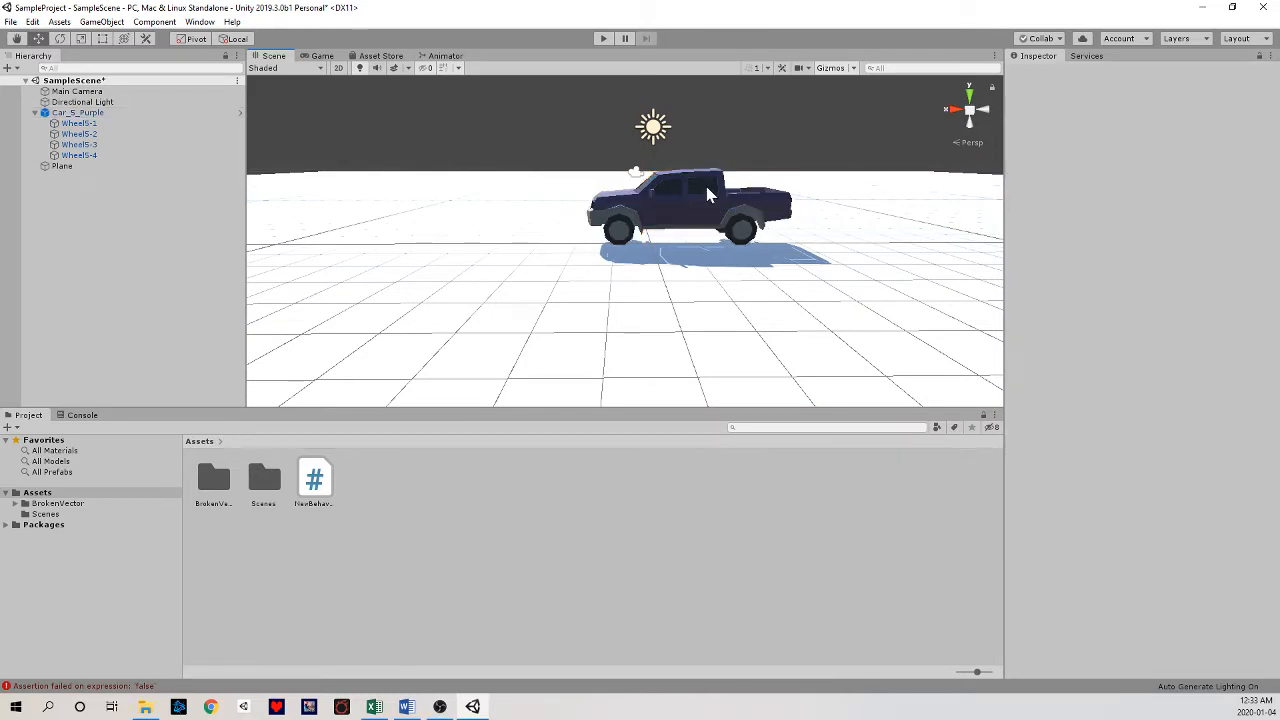
click(706, 186)
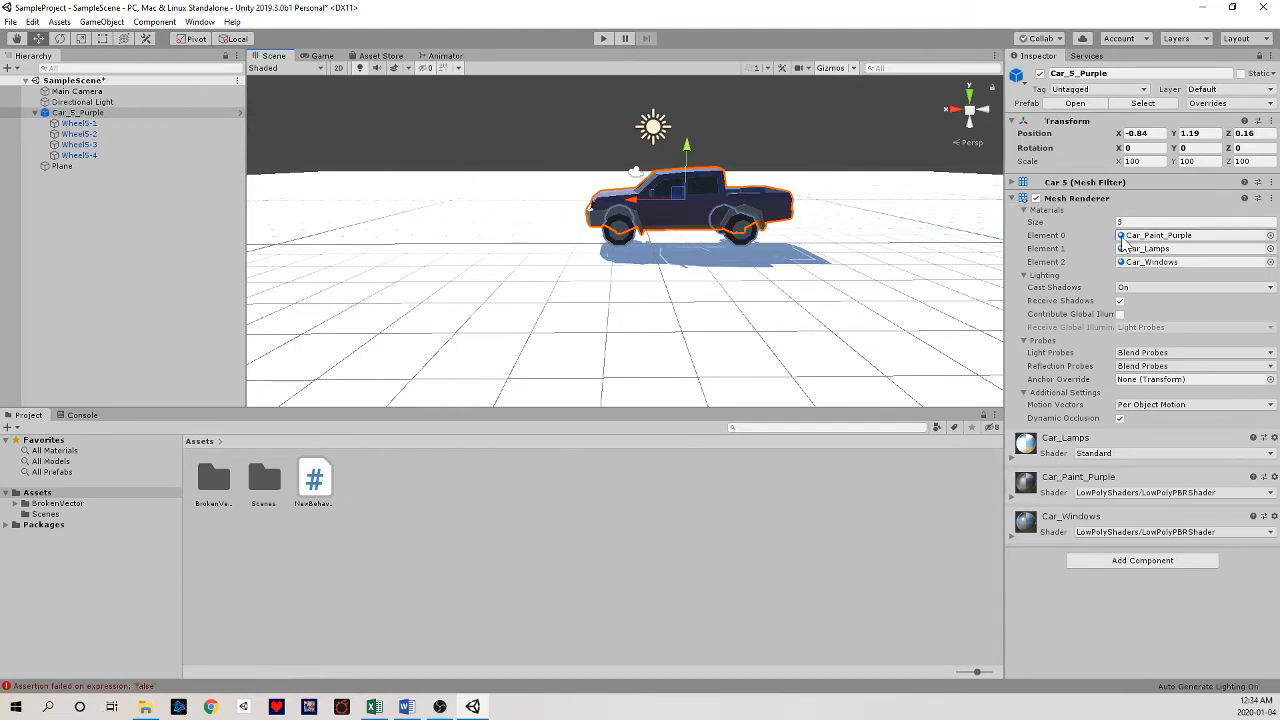
click(1013, 199)
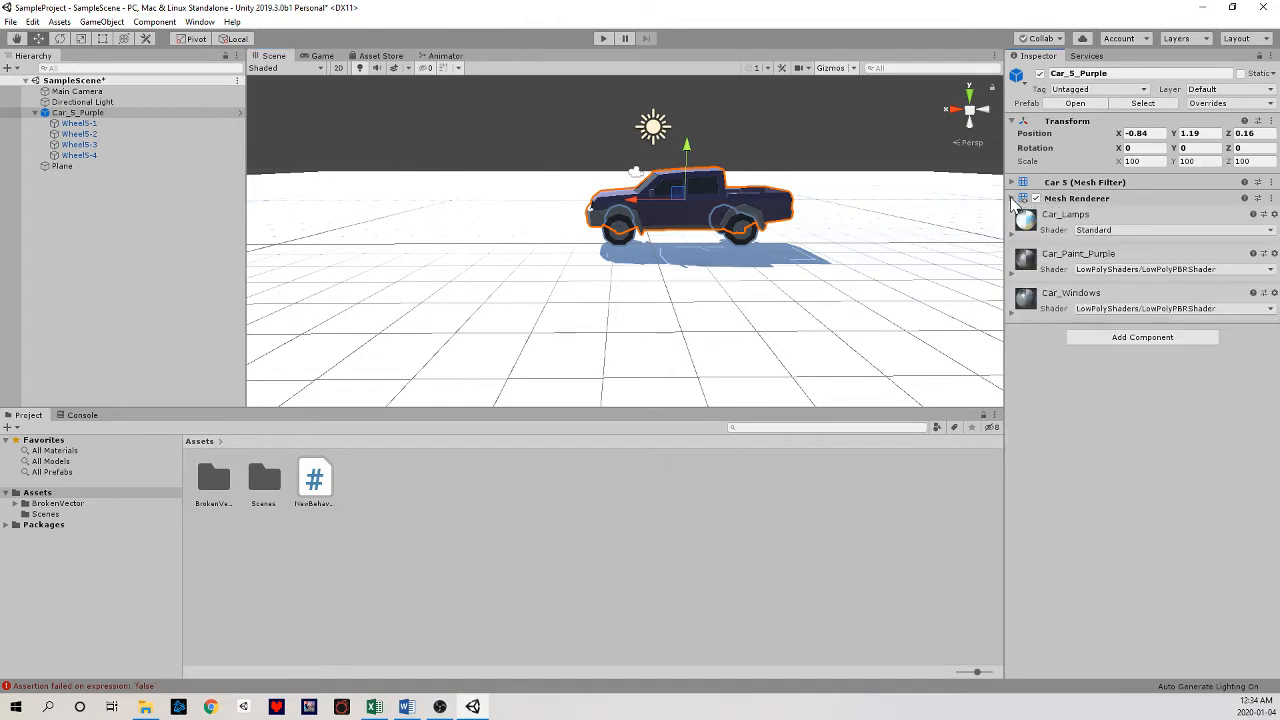
click(1145, 340)
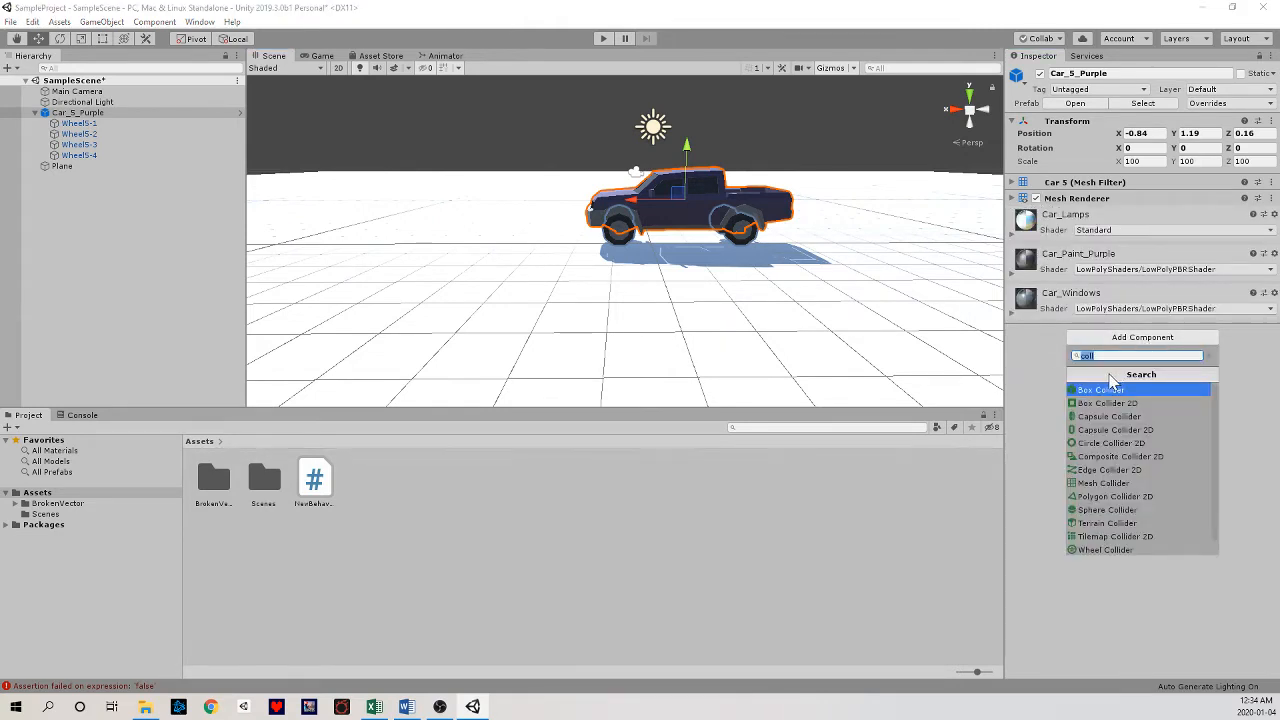
text(box)
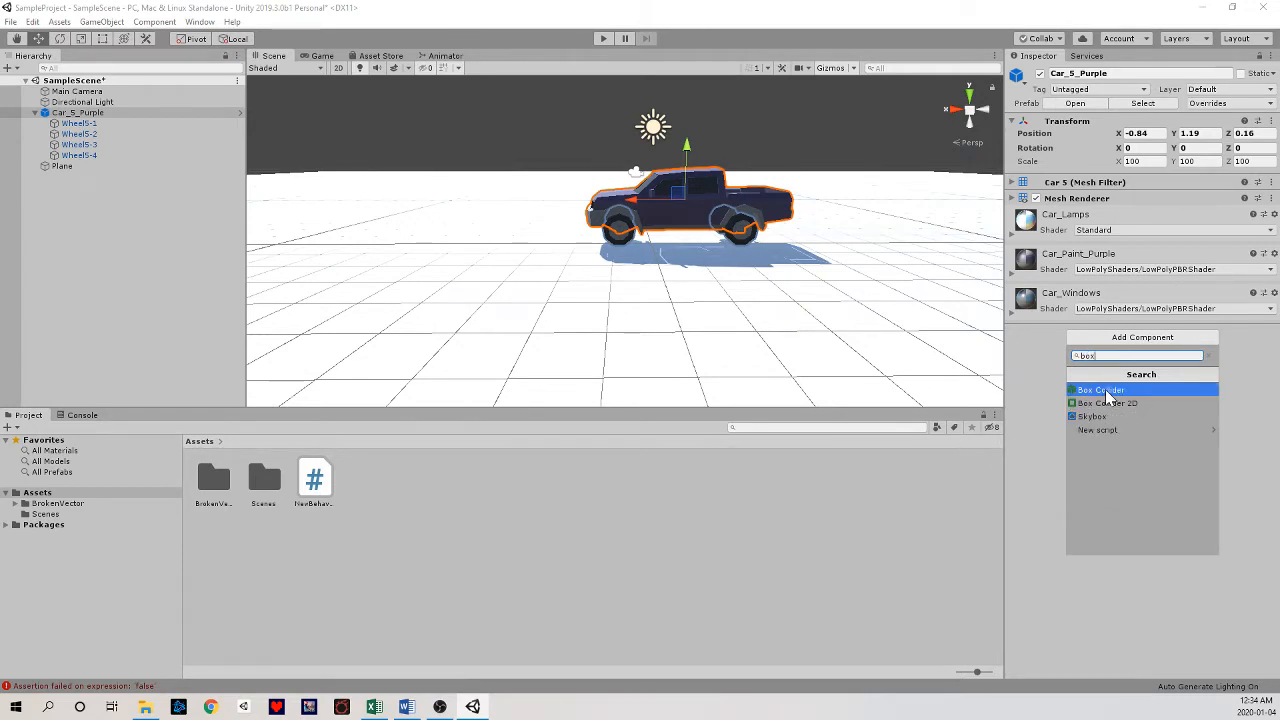
click(1103, 390)
- Check the box collider's bounds around the truck, and test the scene briefly in Play mode
middle_drag(846, 143, 866, 147)
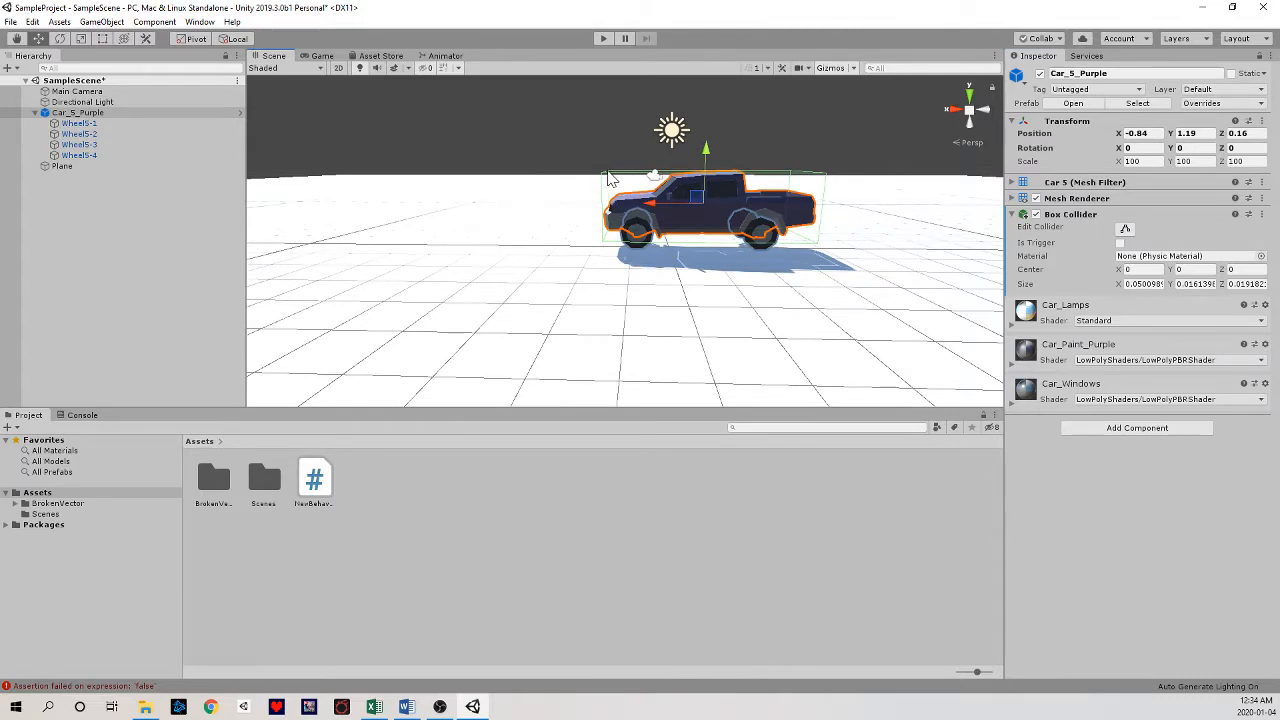
alt+drag(830, 166, 790, 180)
alt+drag(652, 218, 710, 236)
alt+scroll(710, 236, down, 5)
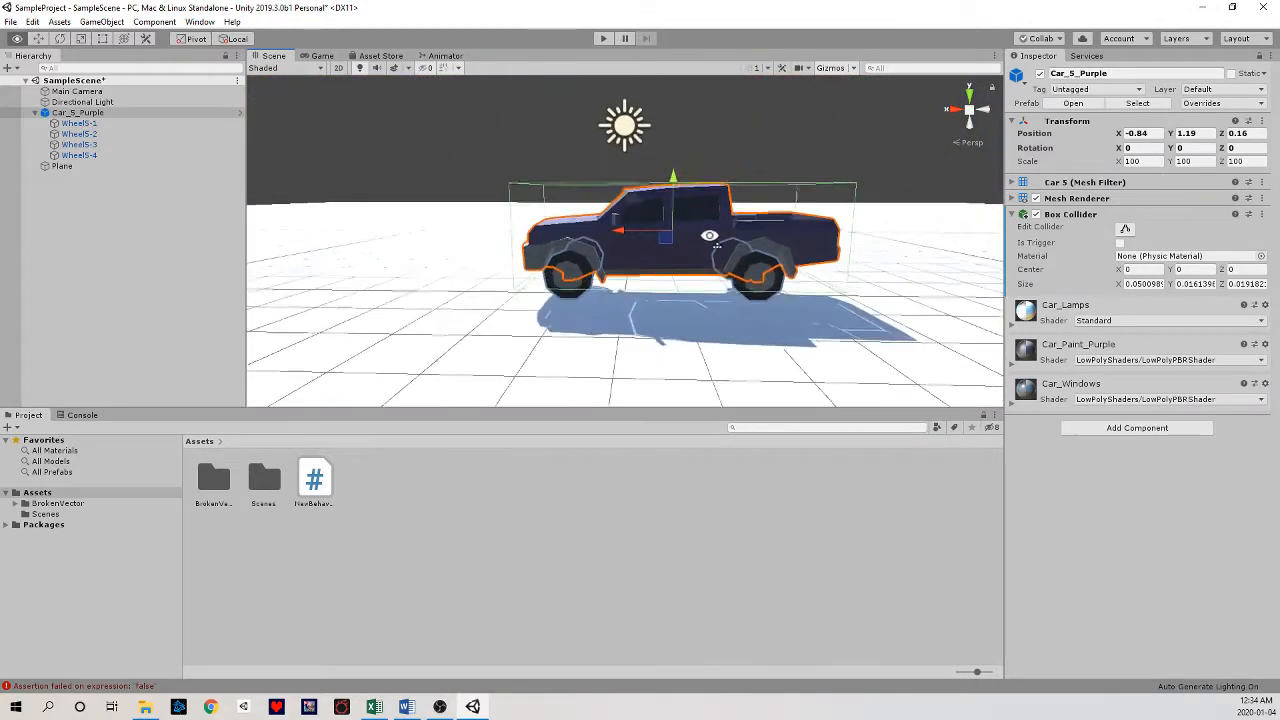
scroll(707, 236, up, 2)
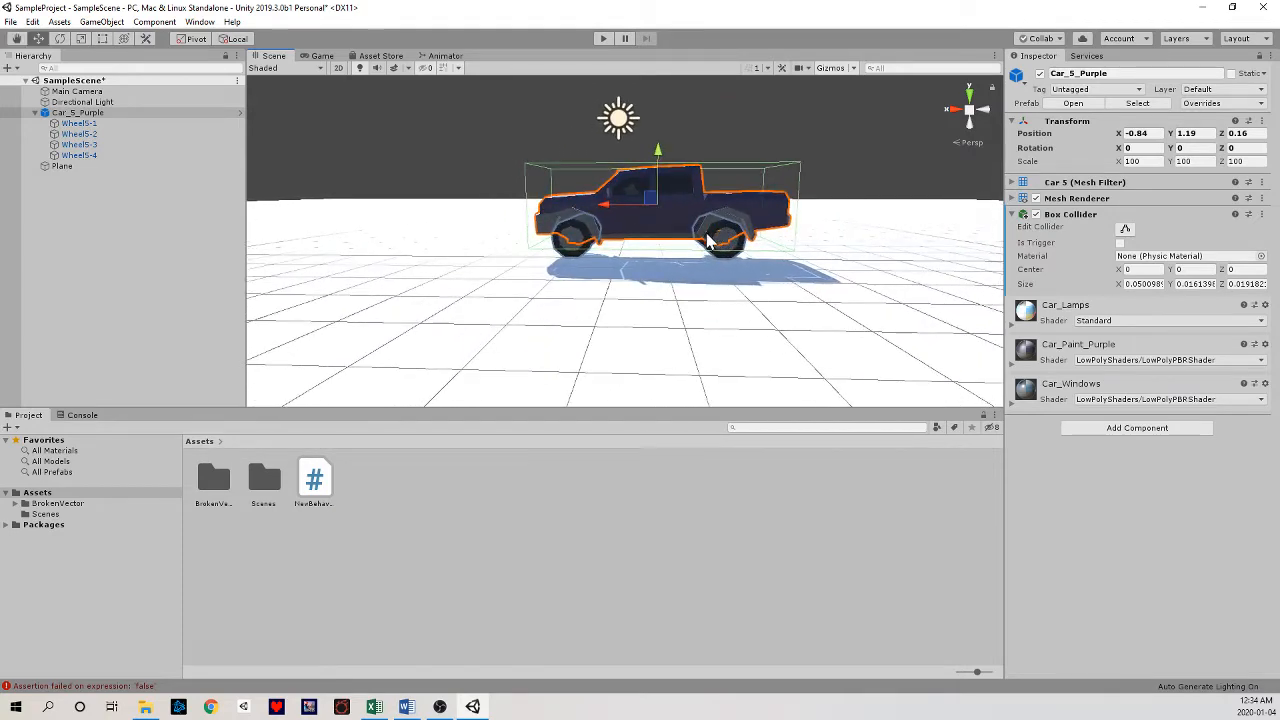
click(601, 40)
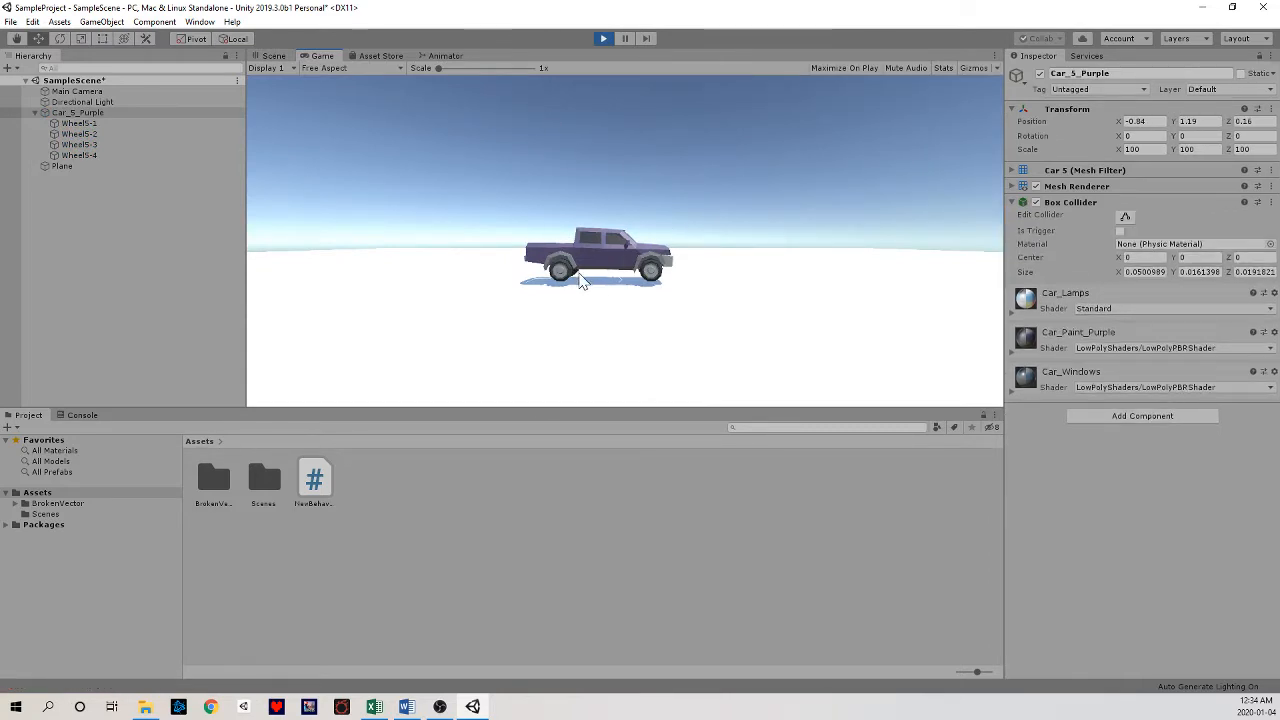
click(603, 38)
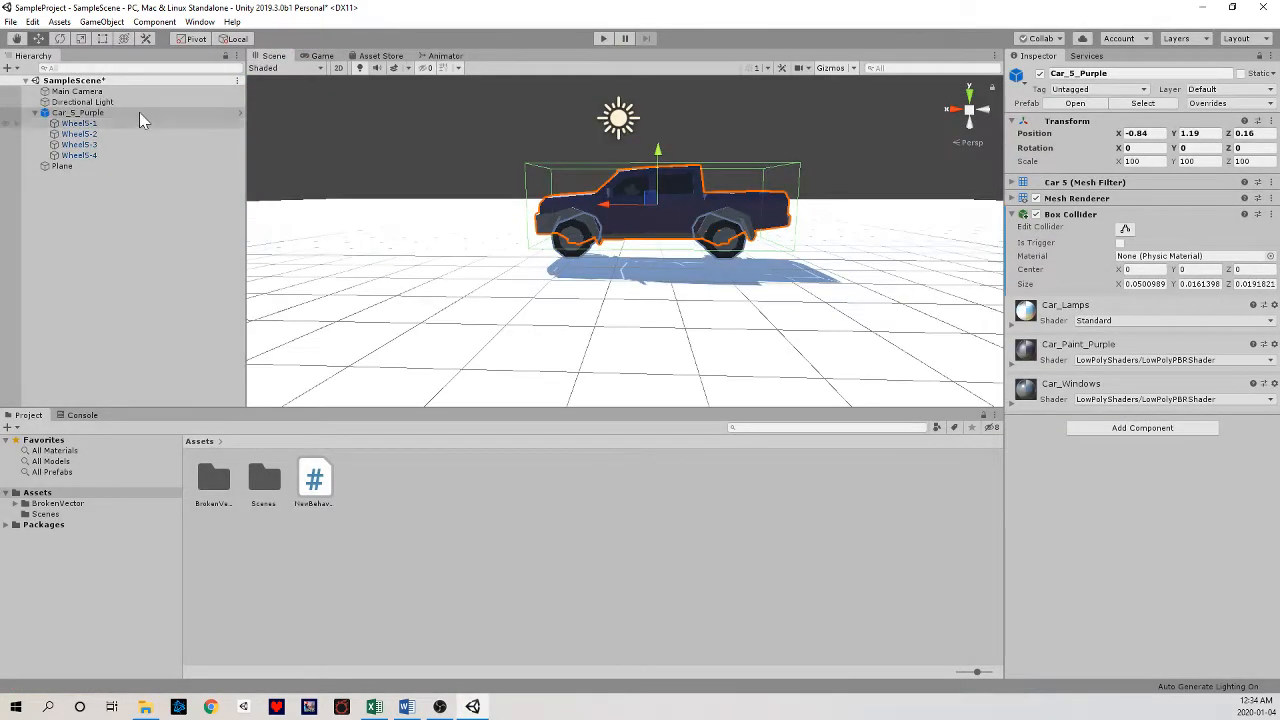
- Lower the Main Camera to a Y position of about 0.56 and run the scene briefly
click(100, 91)
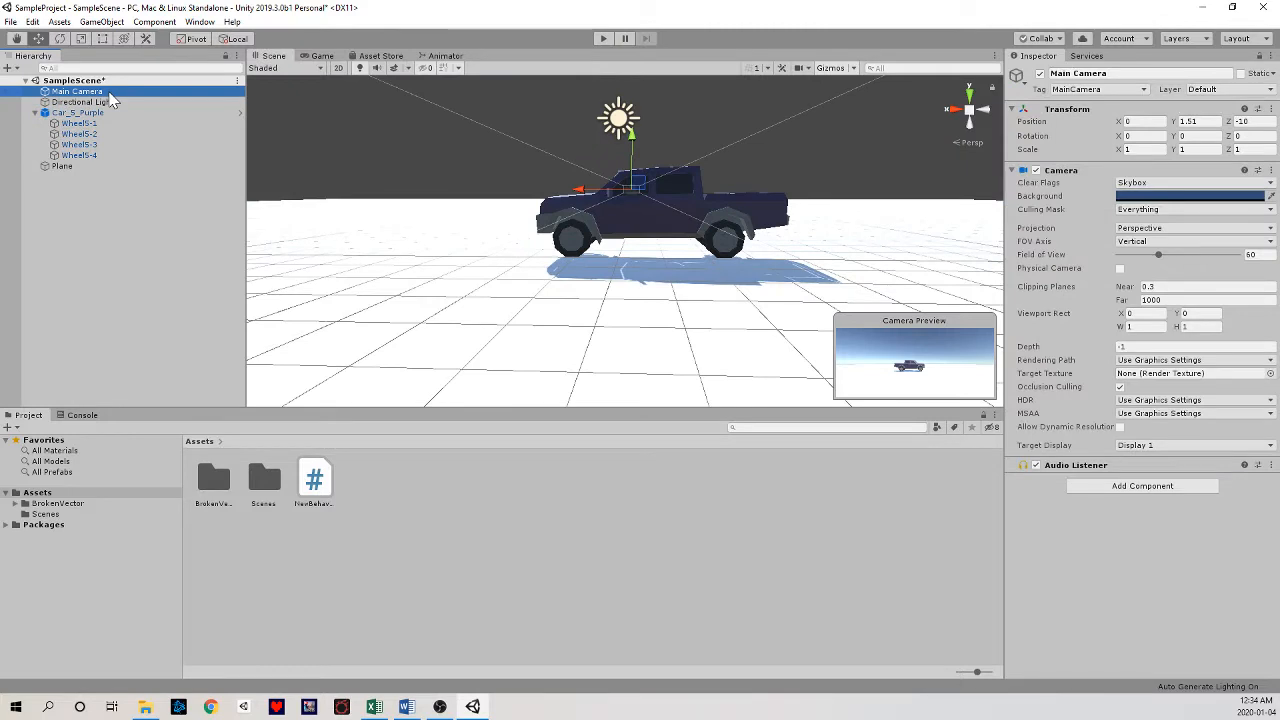
click(80, 166)
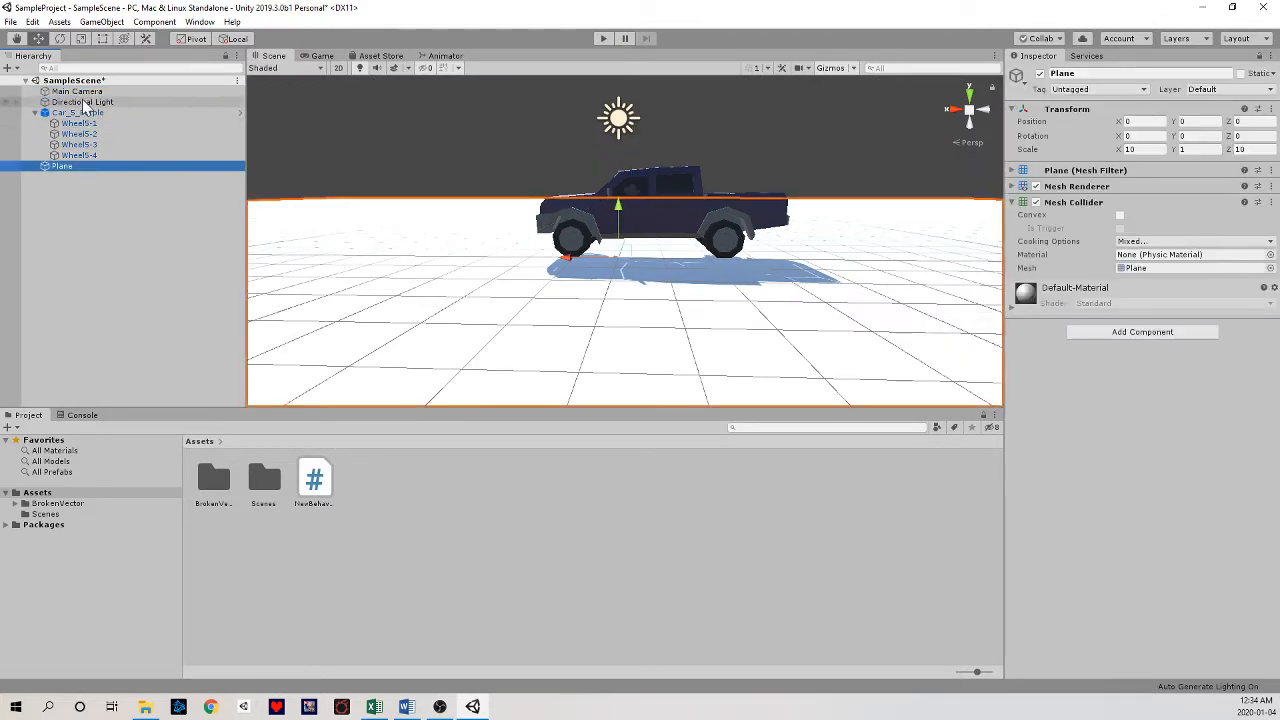
double_click(78, 91)
click(126, 113)
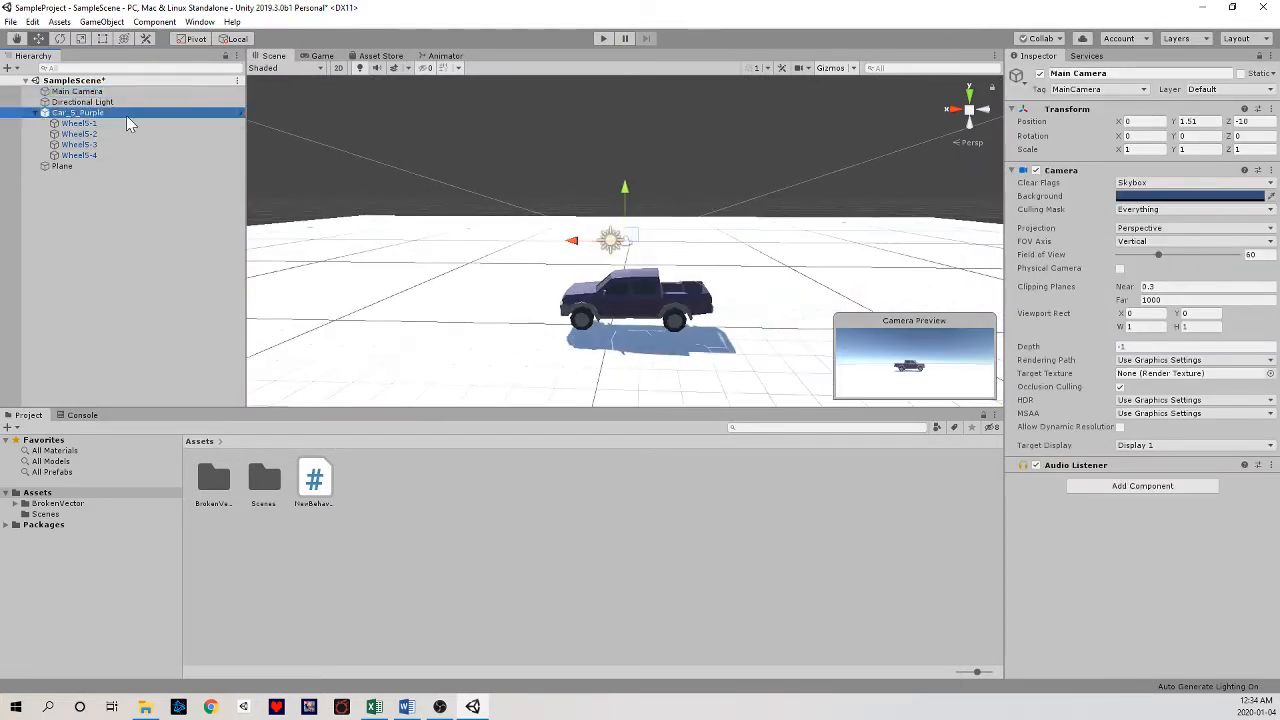
click(95, 92)
right_drag(691, 266, 831, 260)
key(a)
key(w)
key(a)
drag(633, 228, 621, 298)
click(603, 39)
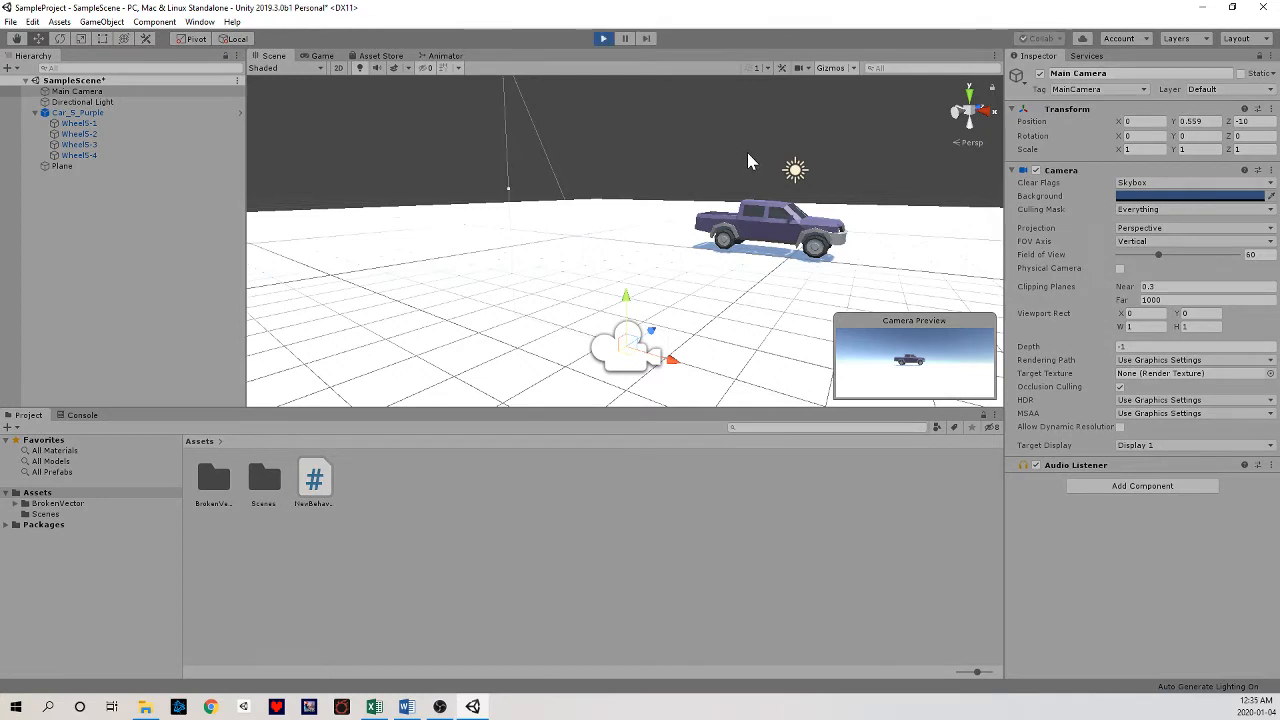
click(605, 40)
- Select the Car_5_Purple truck and collapse its list of child wheels
click(98, 165)
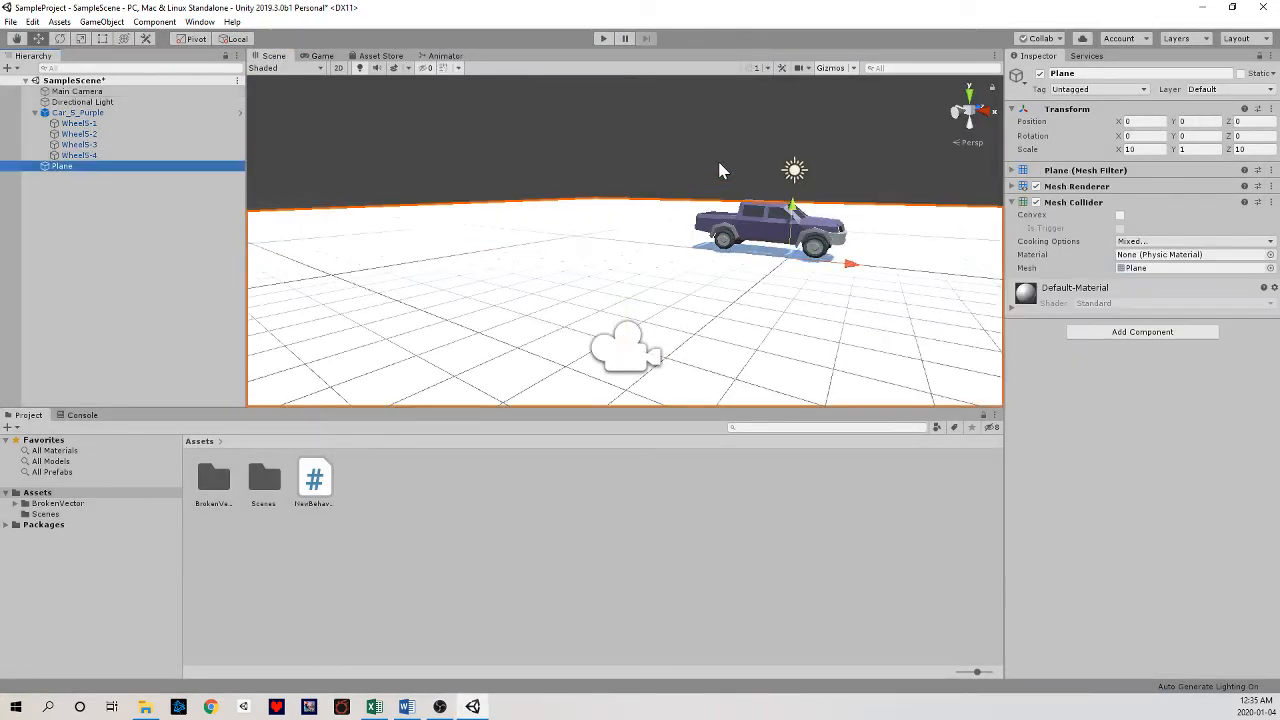
right_drag(719, 163, 345, 187)
key(d)
click(75, 115)
click(35, 114)
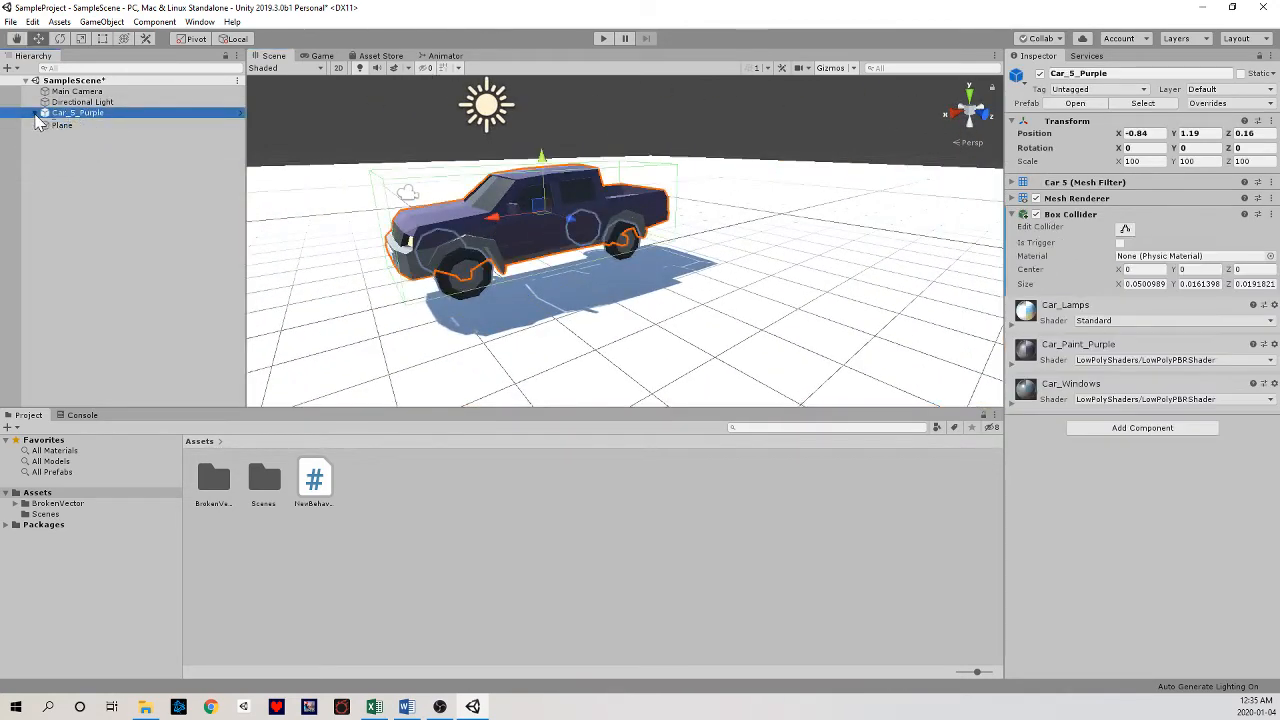
- Add a Rigidbody component to the Car_5_Purple truck
right_drag(660, 204, 560, 180)
key(d)
click(1128, 428)
text(r)
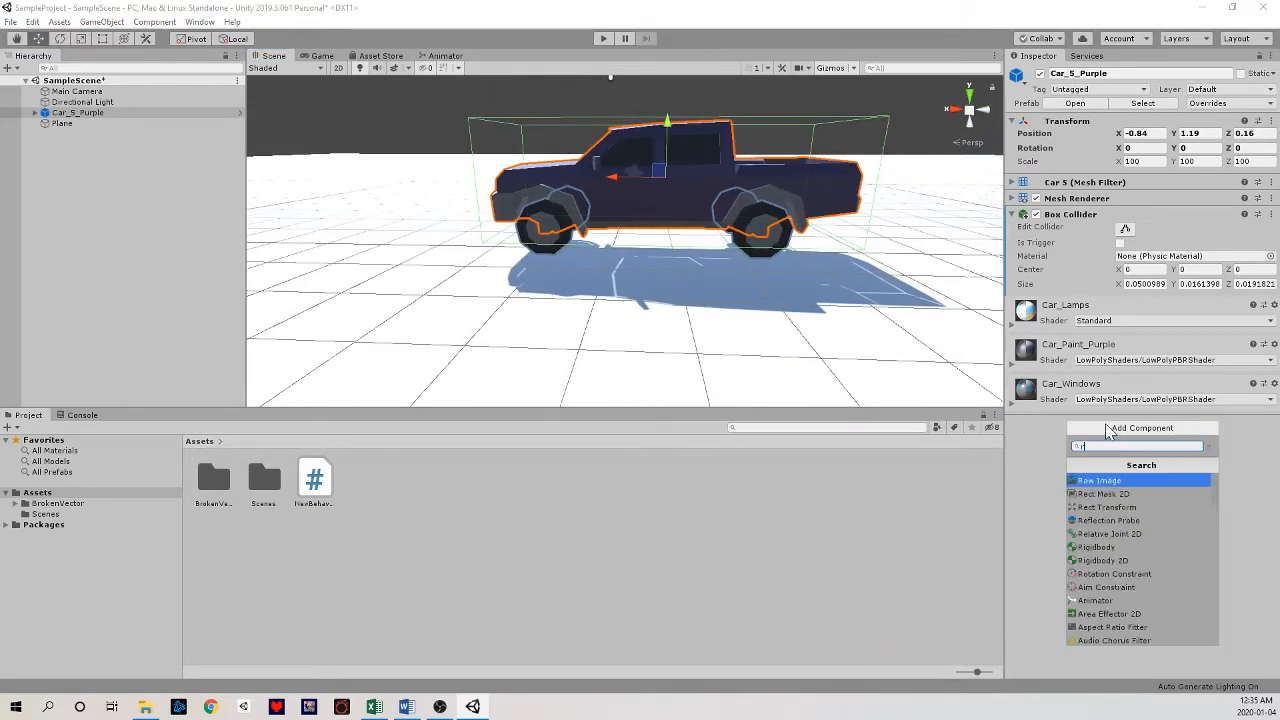
text(ig)
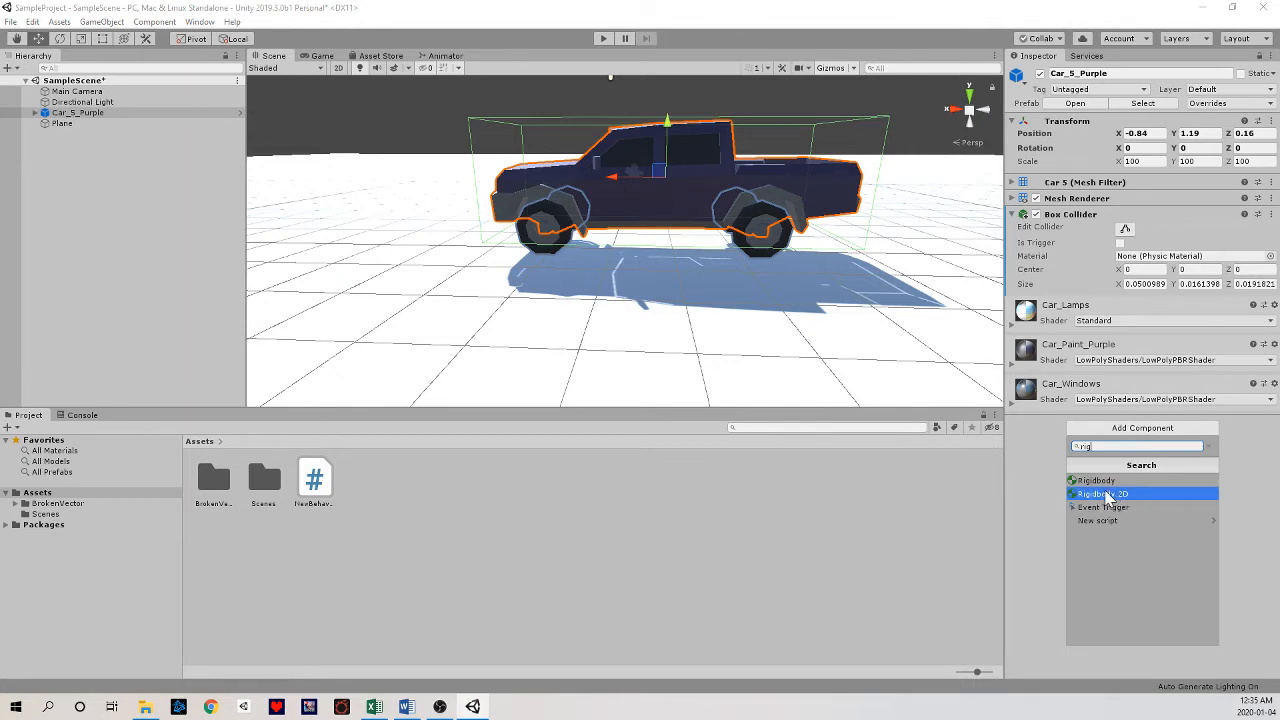
click(1097, 481)
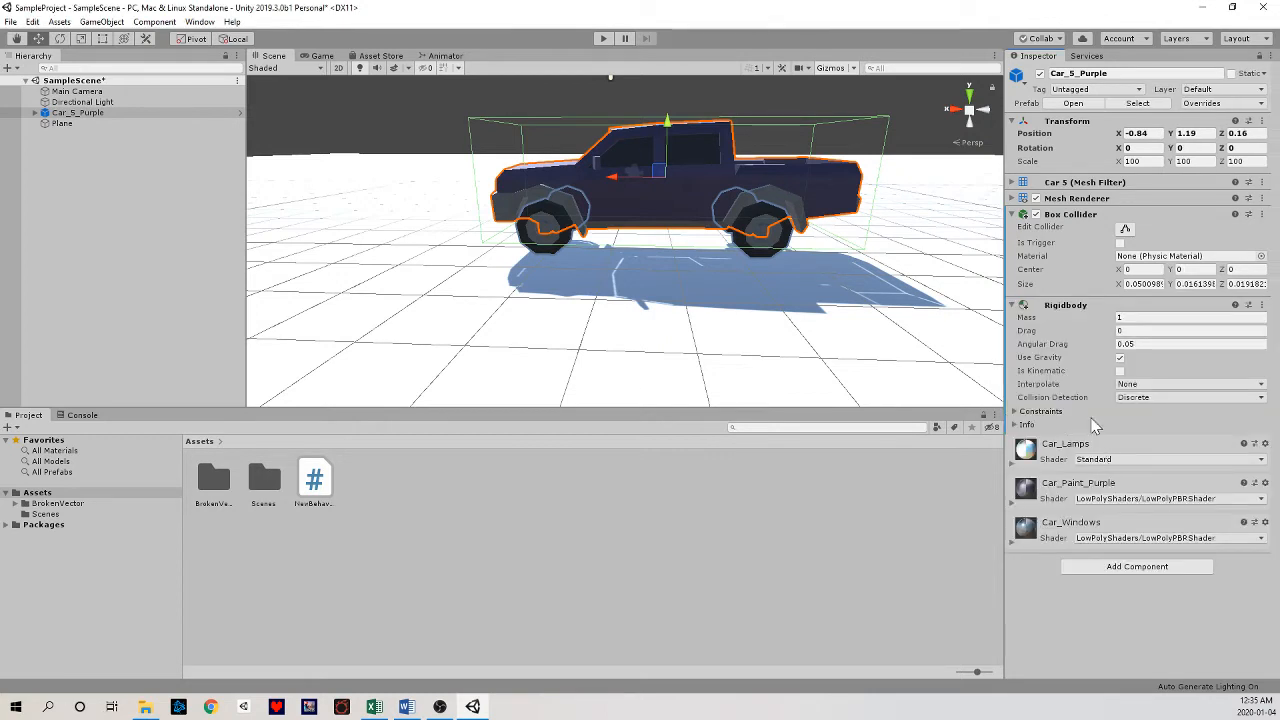
click(1027, 318)
- Test the truck's fall briefly in Play mode and compare the wheel bottoms with the box collider's lower edge
click(606, 40)
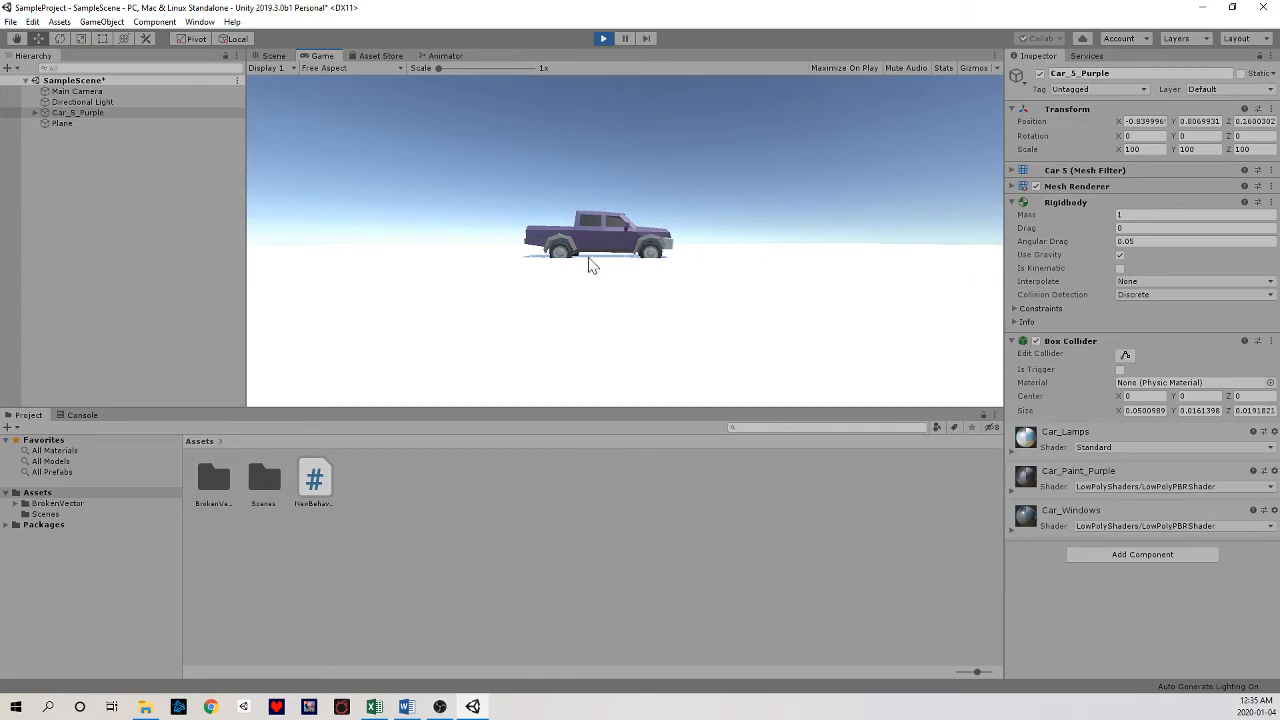
click(601, 38)
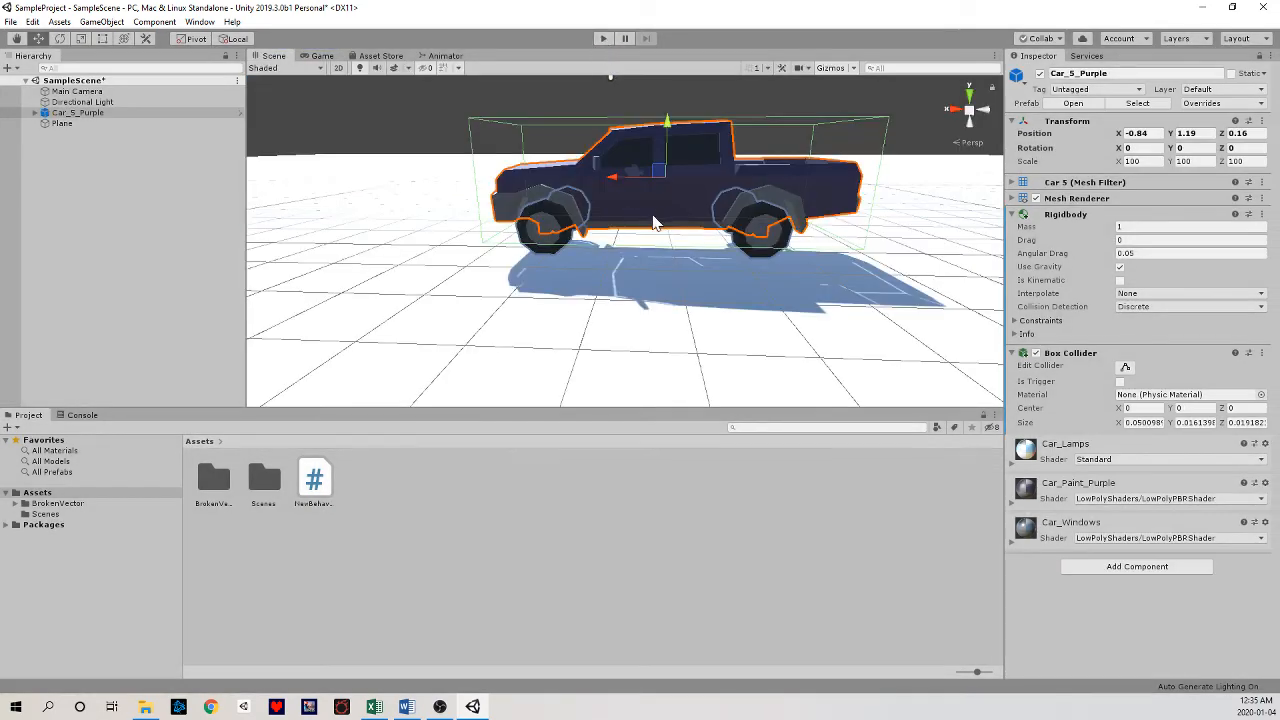
right_drag(652, 216, 474, 228)
key(w)
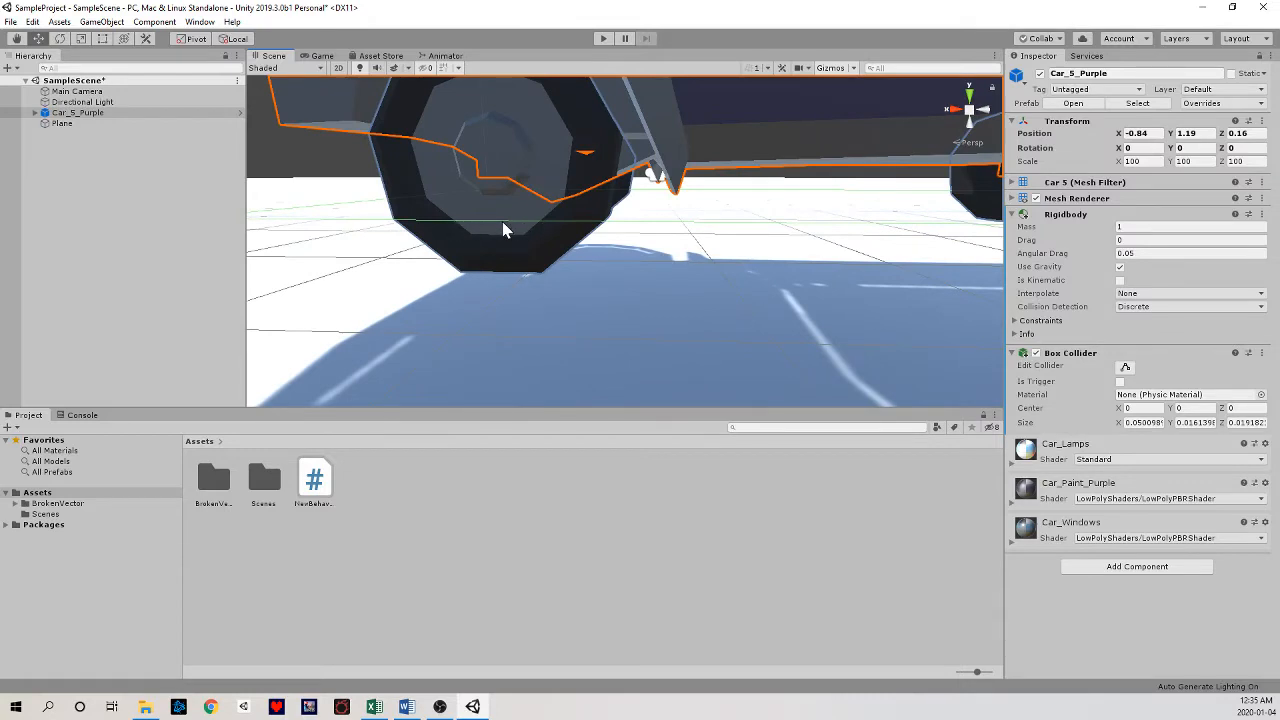
right_drag(600, 228, 616, 192)
- Enable bounding volume editing for the truck's Box Collider, keeping its settings expanded
click(1160, 355)
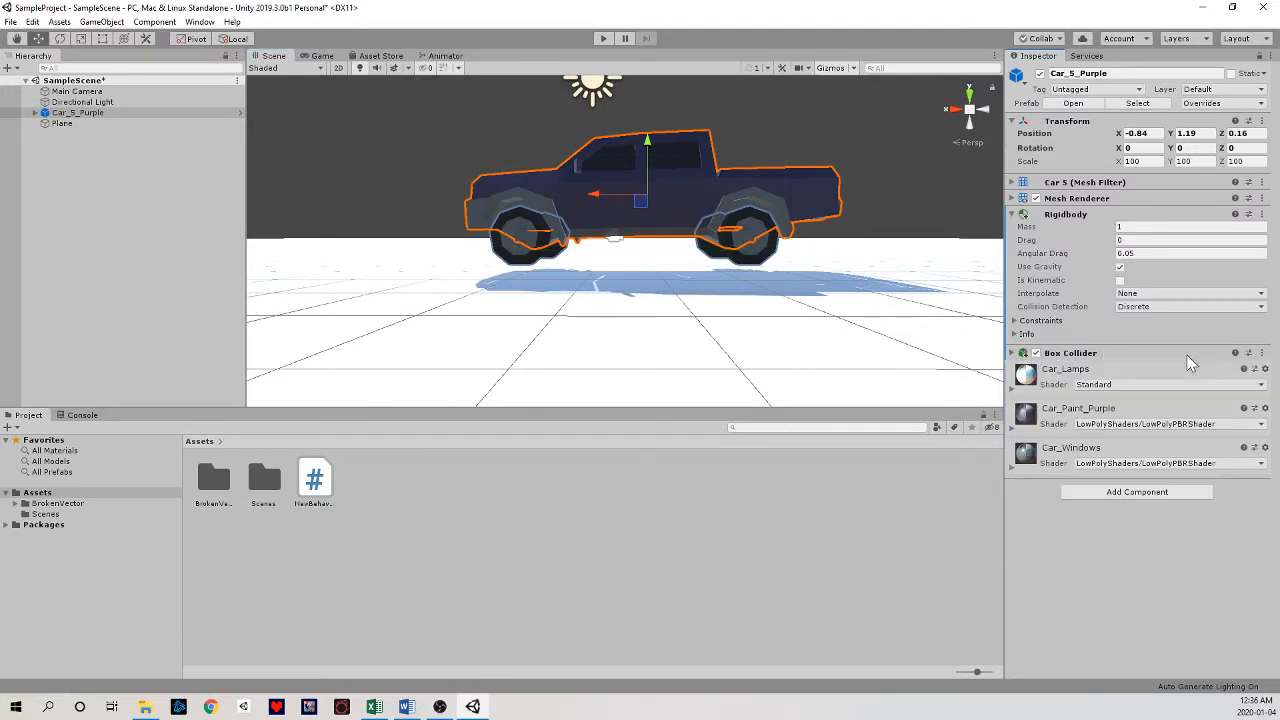
click(1144, 356)
click(1142, 356)
click(1139, 356)
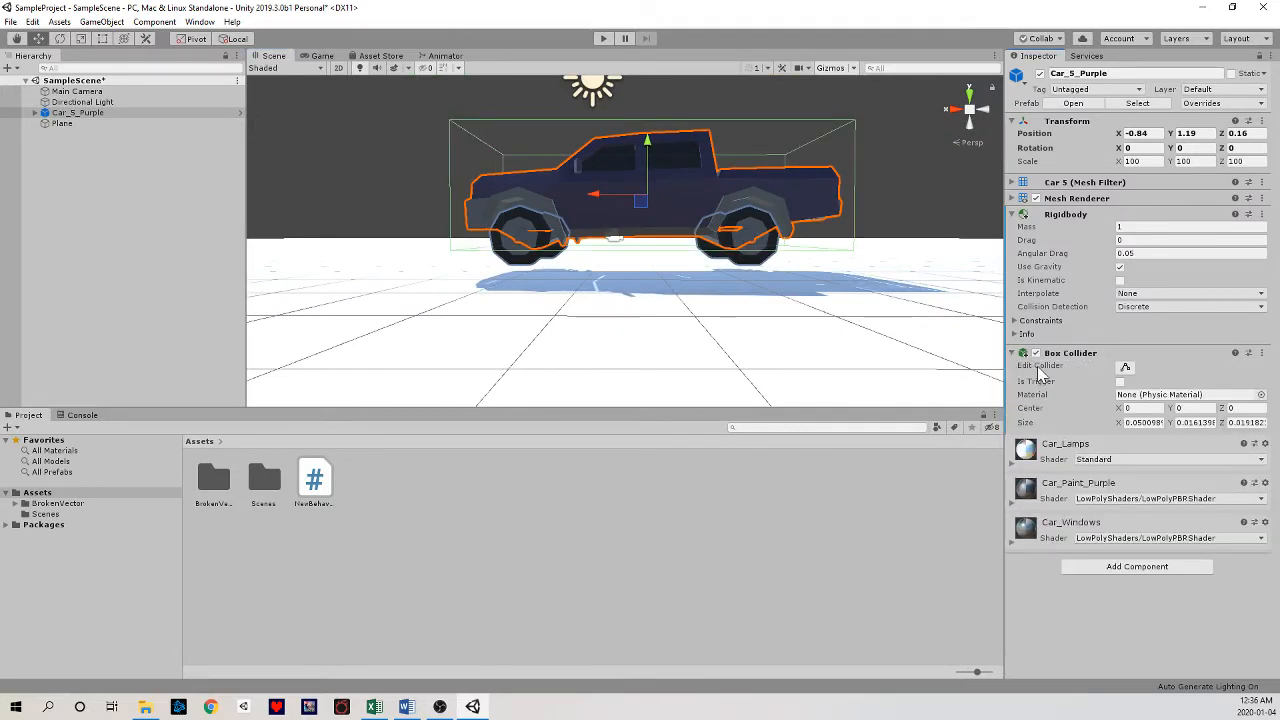
click(1125, 368)
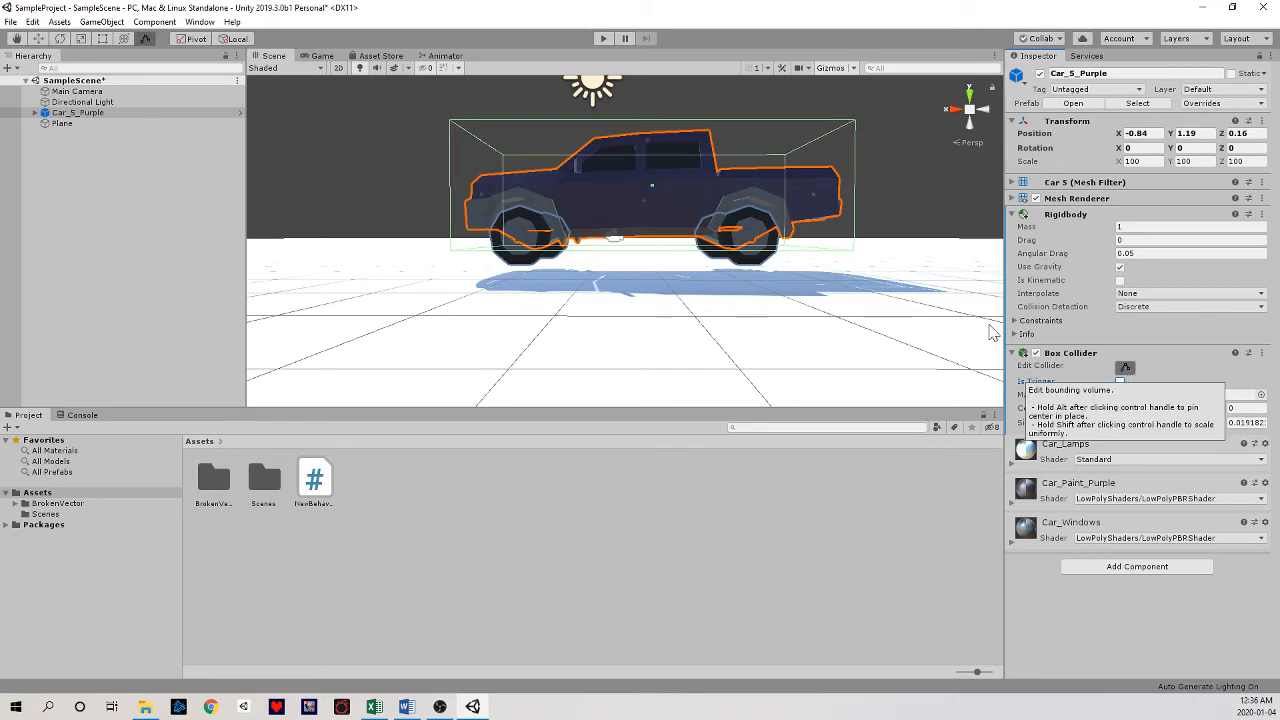
right_drag(690, 209, 581, 215)
key(a)
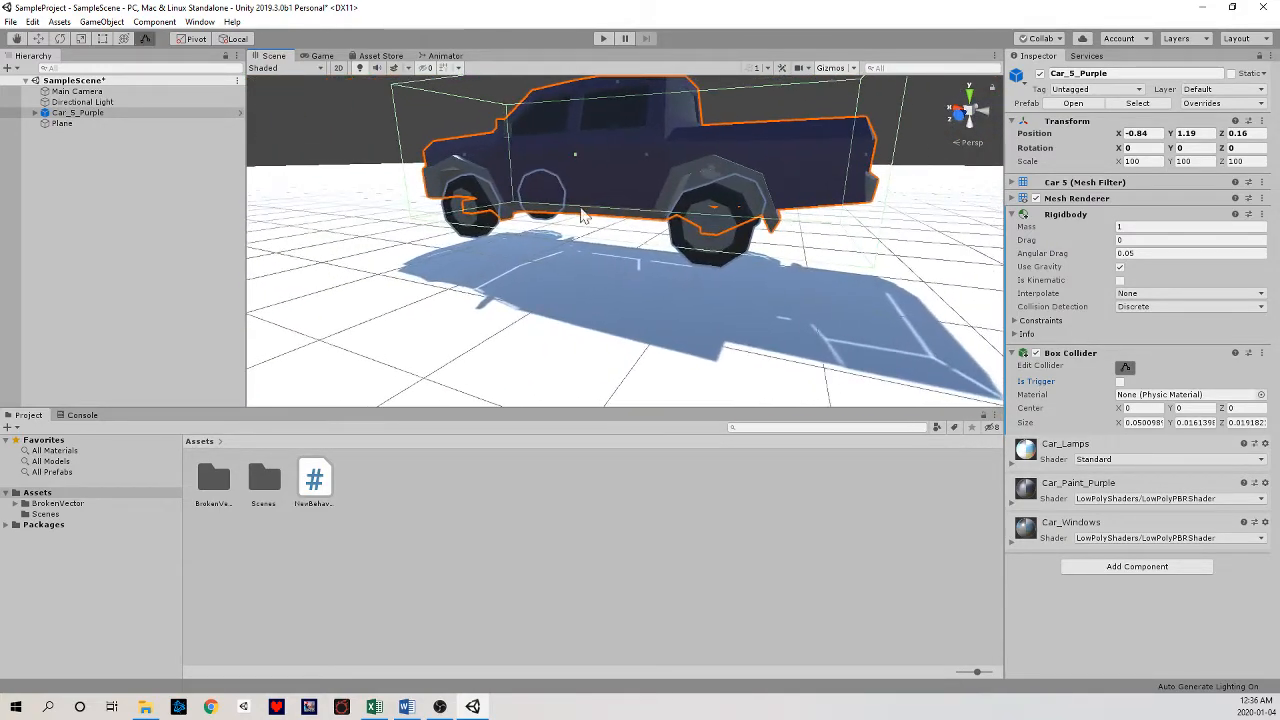
mouse_move(575, 157)
mouse_down()
mouse_move(558, 156)
mouse_move(562, 168)
mouse_move(582, 156)
mouse_up()
mouse_move(582, 157)
right_down()
mouse_move(507, 163)
mouse_move(576, 166)
right_up()
key(ctrl+z)
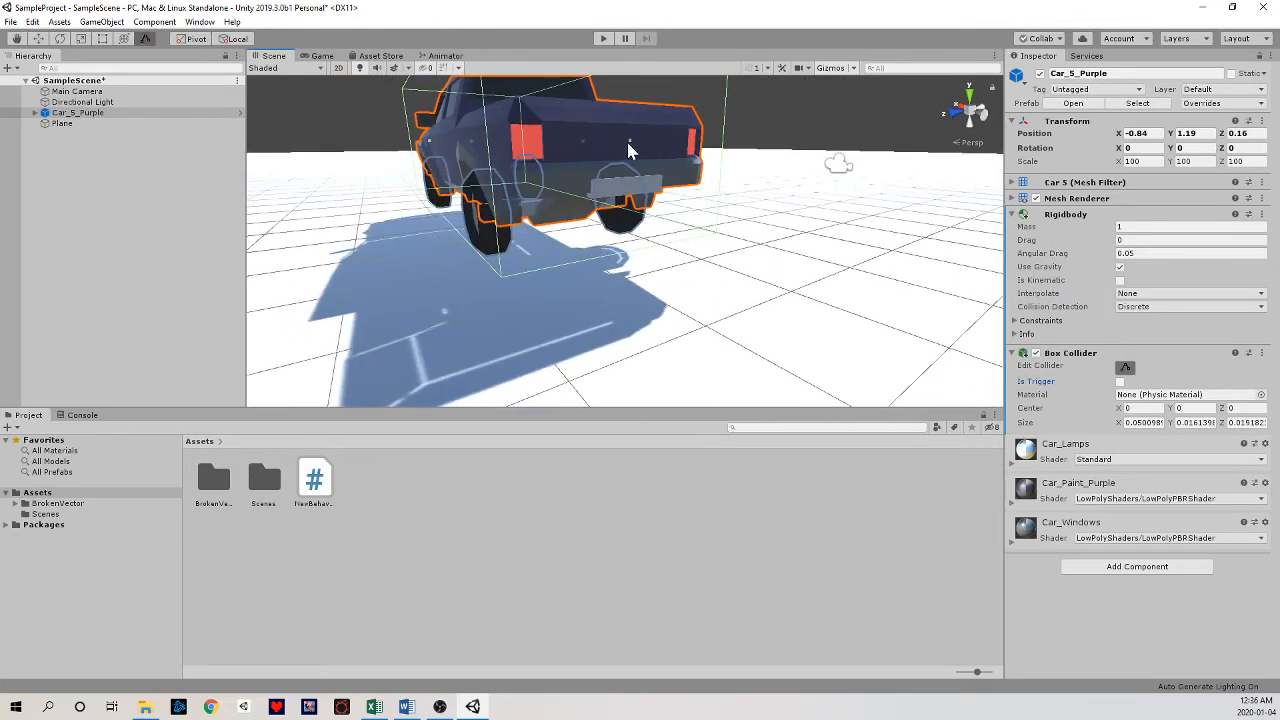
drag(630, 143, 641, 157)
key(ctrl+z)
- Extend the box collider's bottom face down to the wheels, to a Y size of about 0.0178, and finish editing its bounds
right_drag(629, 163, 750, 161)
drag(753, 162, 752, 189)
alt+drag(700, 156, 752, 154)
scroll(765, 198, up, 2)
right_drag(752, 154, 765, 216)
key(s)
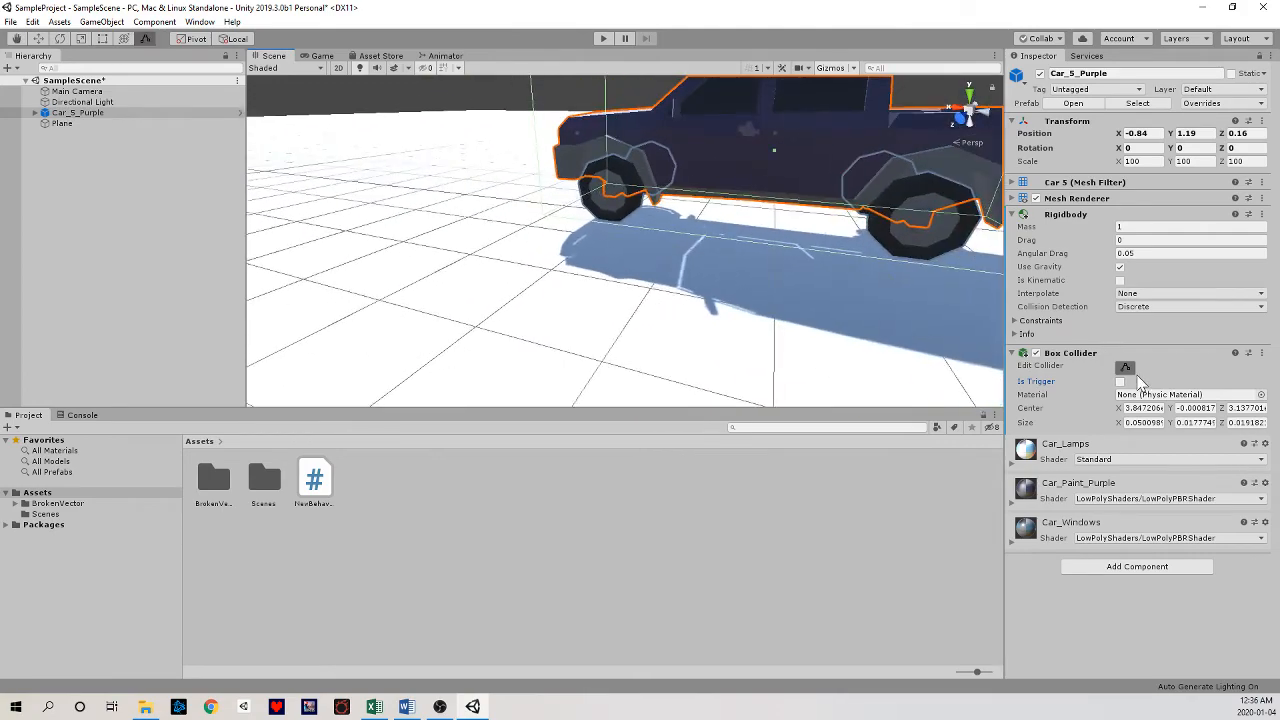
click(1127, 370)
- Check the box collider's bounds against the truck's wheels from the side and start Play mode to test the fit
key(w)
right_drag(766, 297, 826, 221)
key(s)
key(w)
key(s)
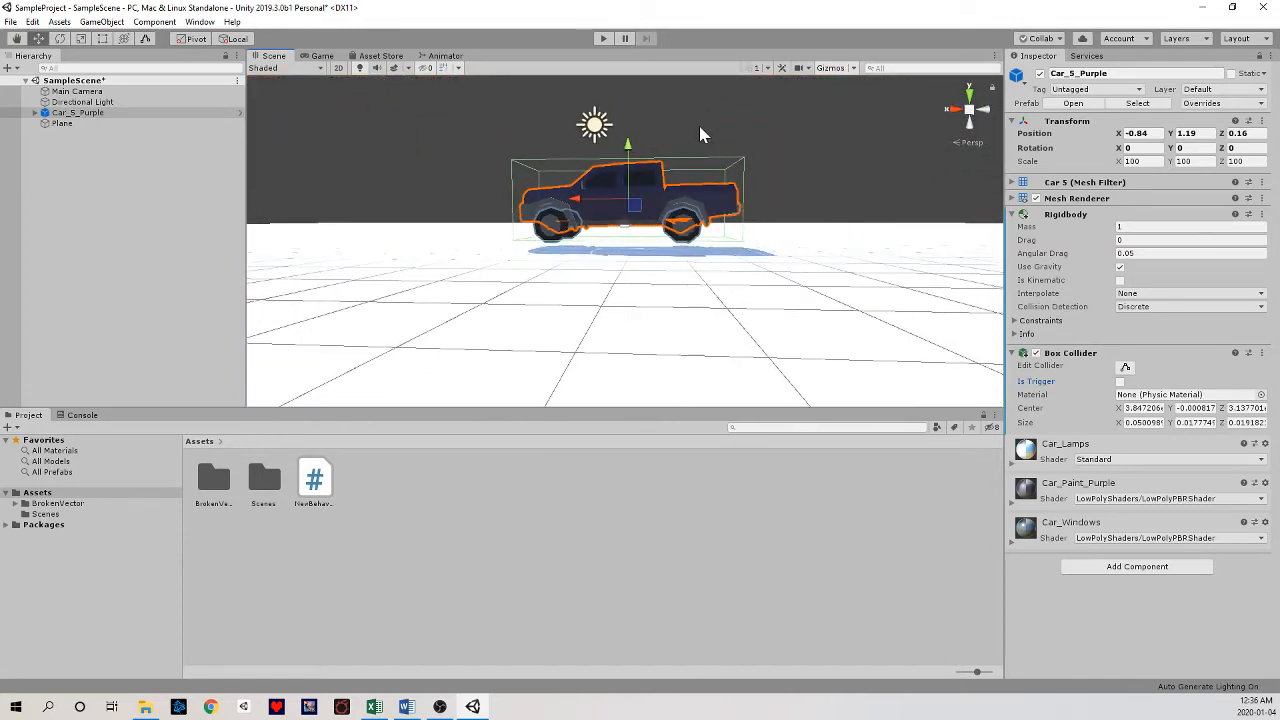
click(600, 38)
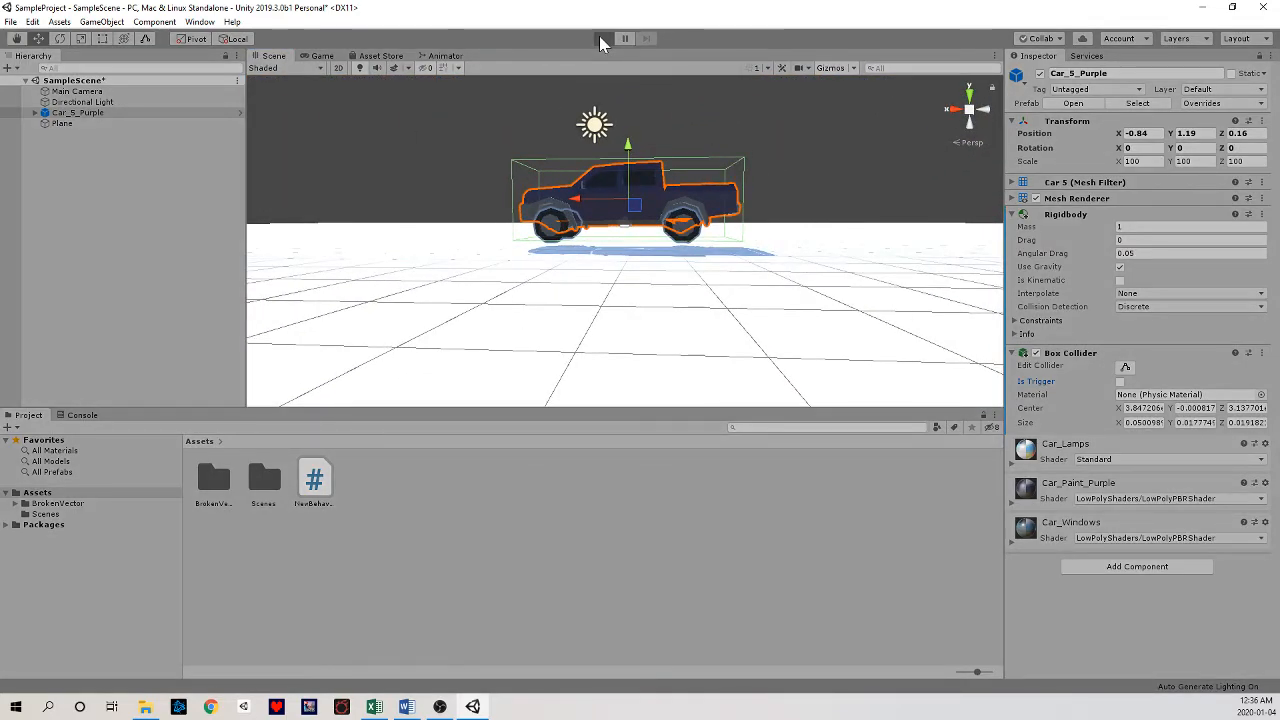